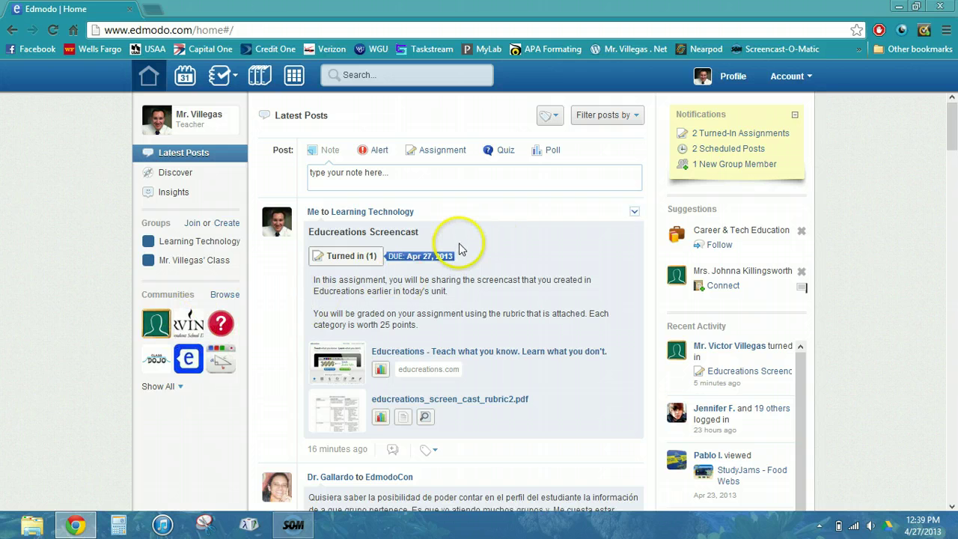
Filter the posts to assignments and open the turned-in work for the Educreations Screencast assignment
left_click(640, 119)
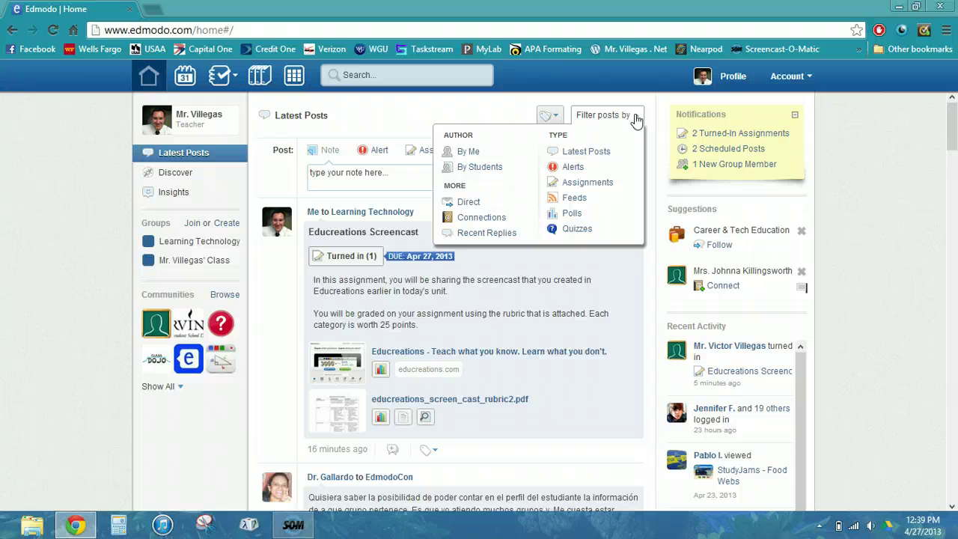
left_click(608, 183)
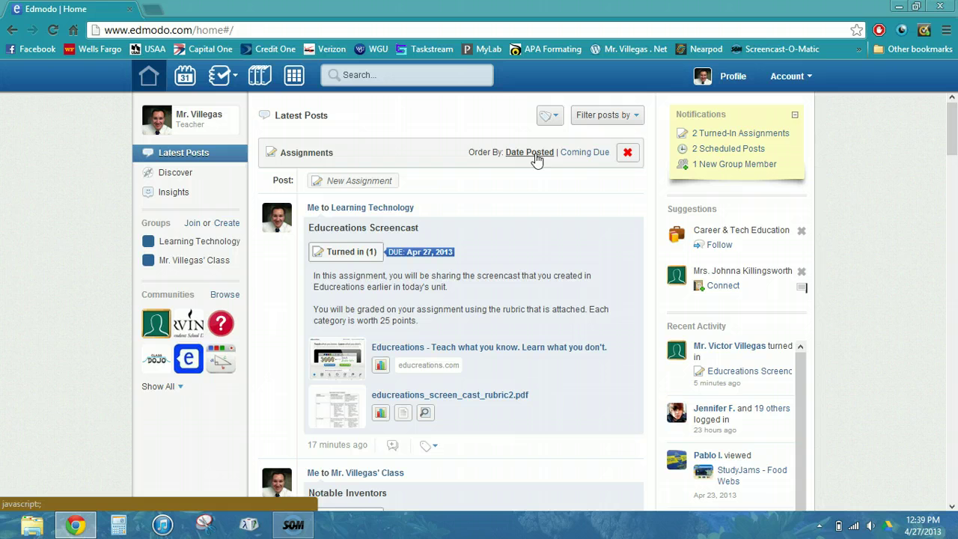
left_click(599, 154)
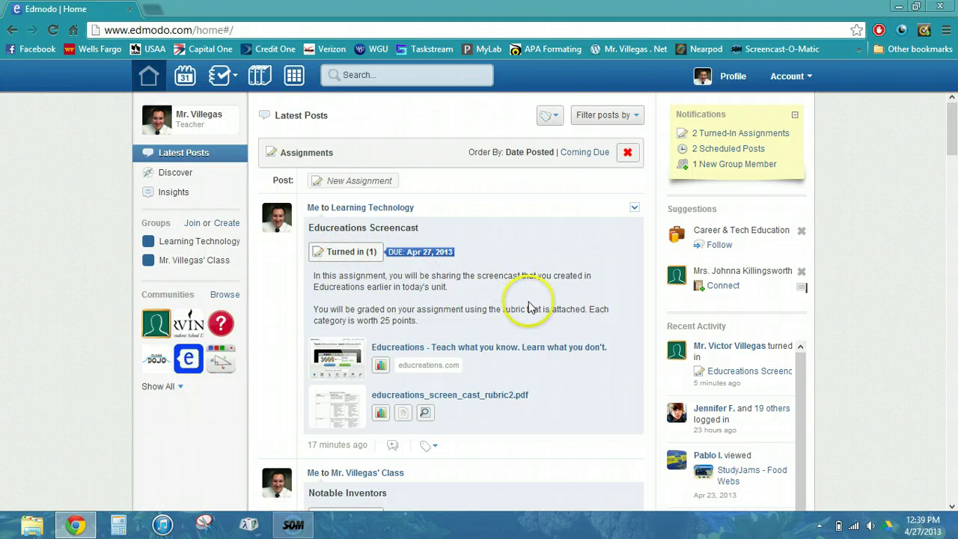
left_click(355, 254)
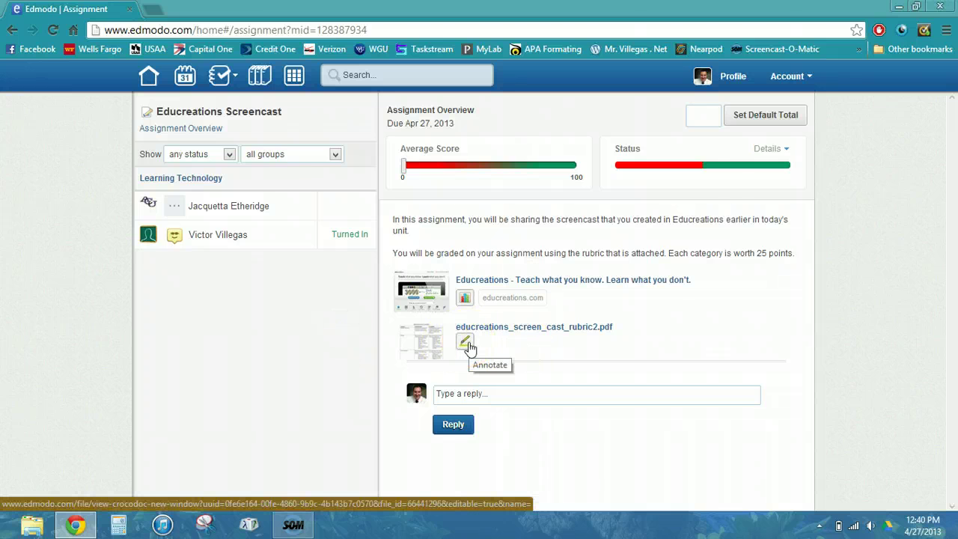
Set the default total of the Educreations Screencast assignment to 100
left_click(693, 116)
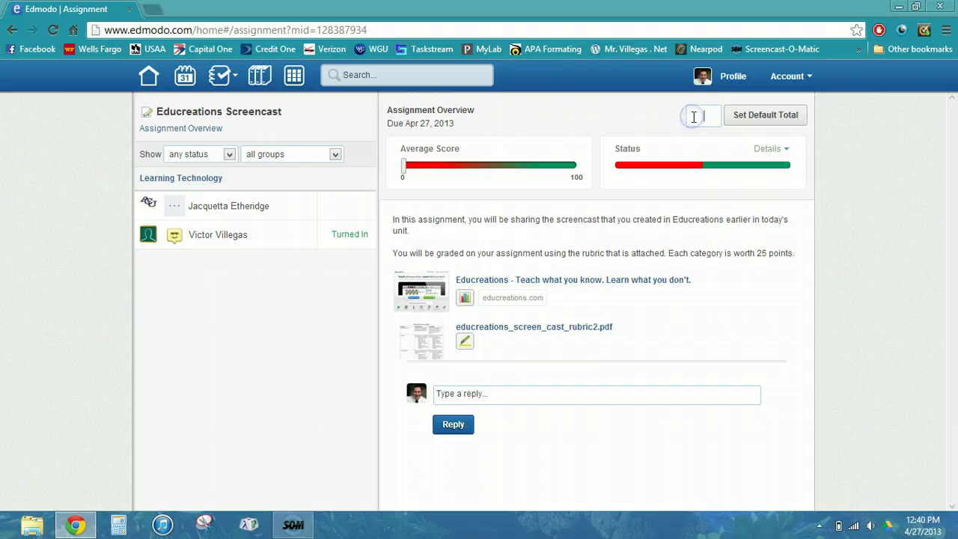
left_click(766, 123)
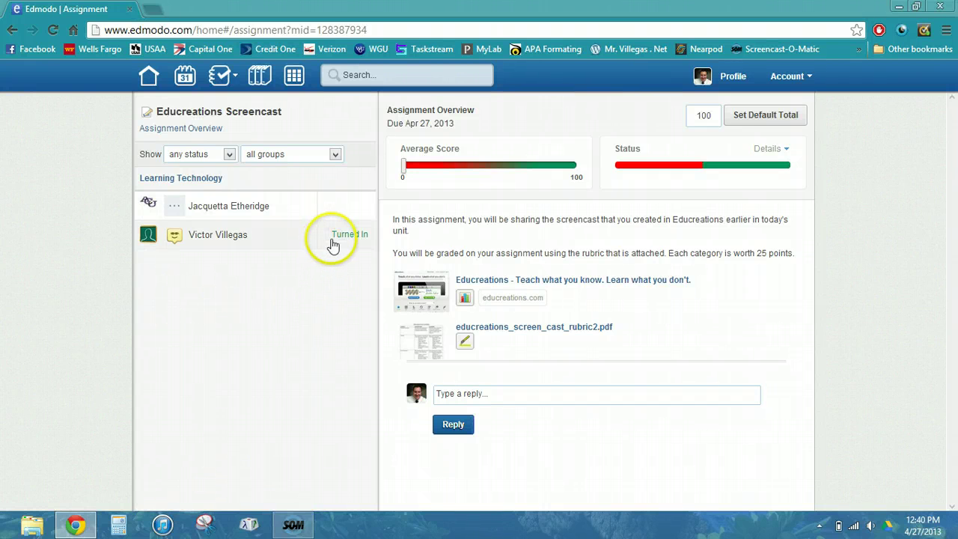
Open the student's turned-in submission, briefly play the linked Educreations screencast, and return to the submission
left_click(338, 243)
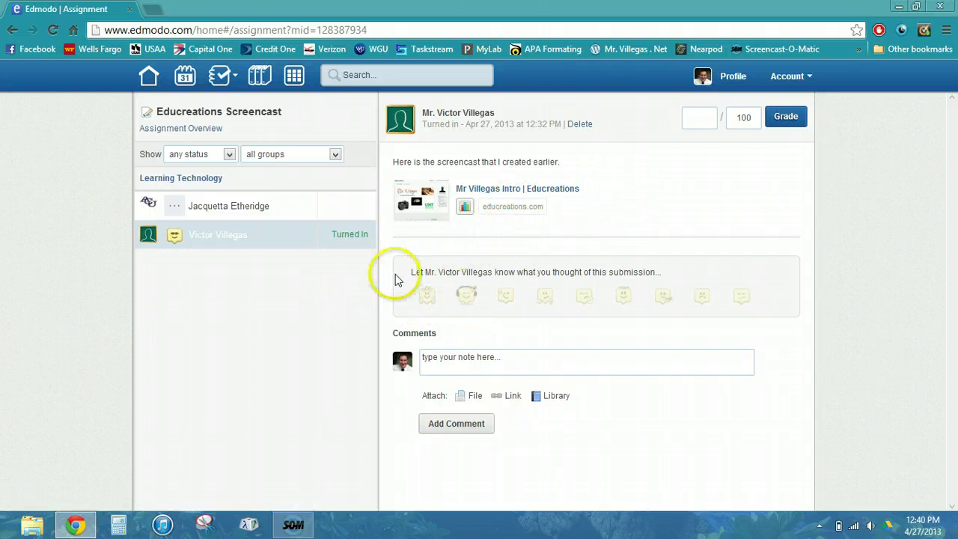
left_click(533, 193)
left_click(533, 192)
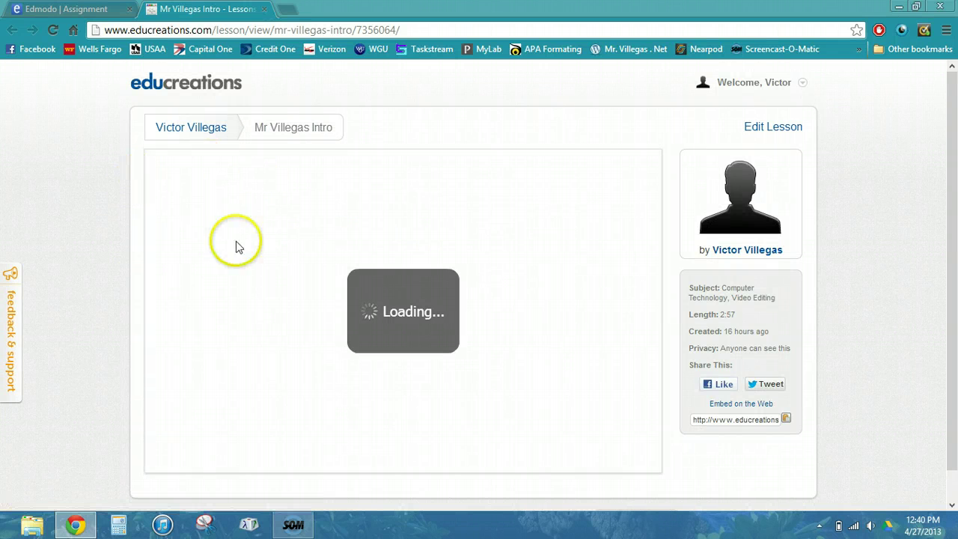
left_click(162, 454)
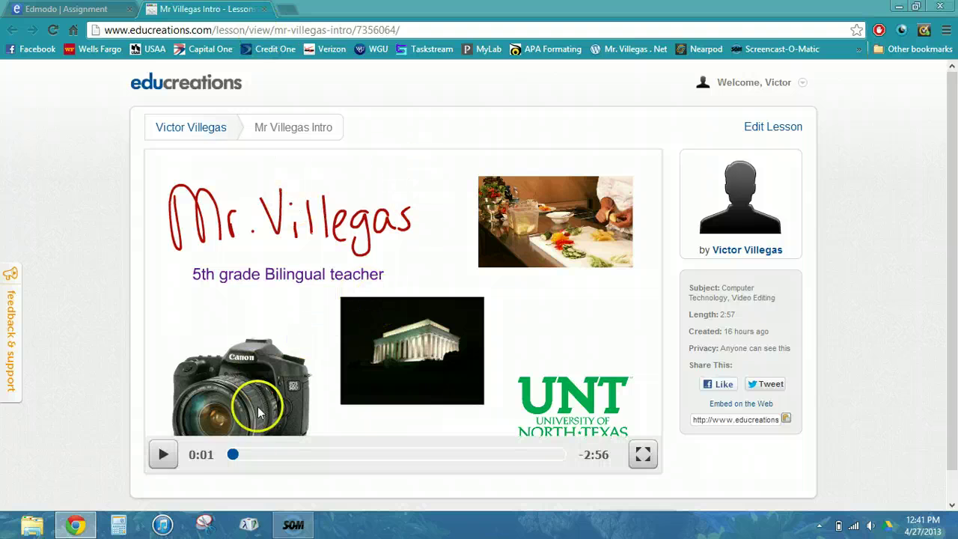
left_click(264, 9)
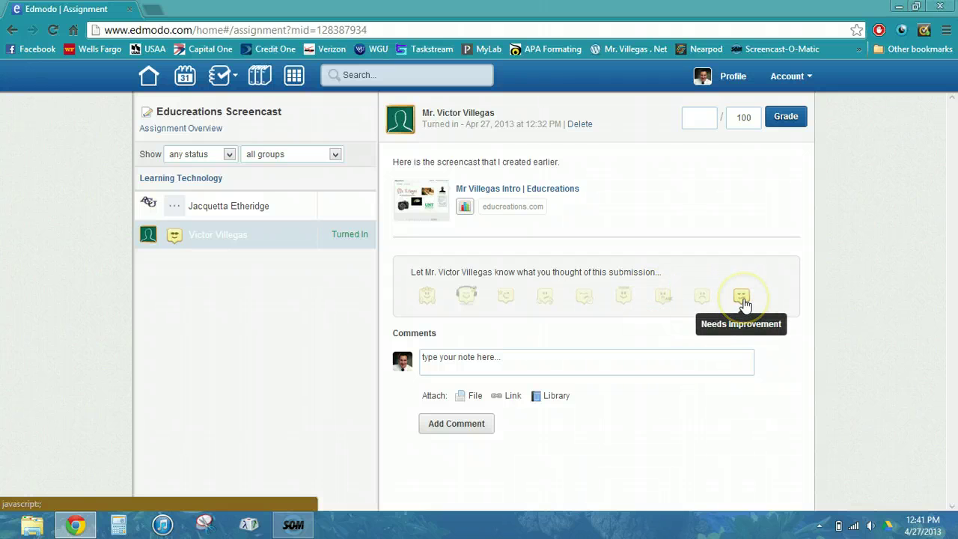
Grade the submission 100 out of 100 and add the comment "This was a great screencast, and I enjoyed watching it."
left_click(480, 365)
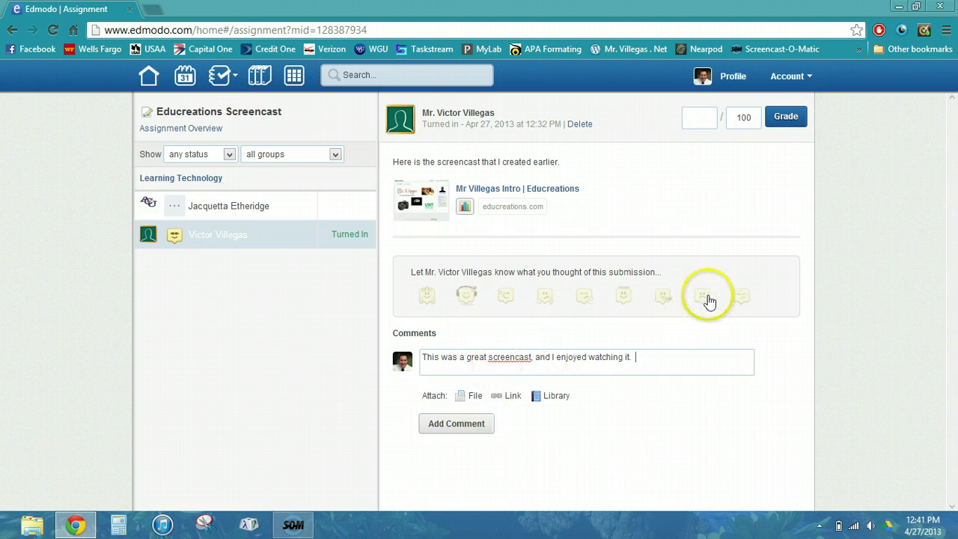
left_click(709, 116)
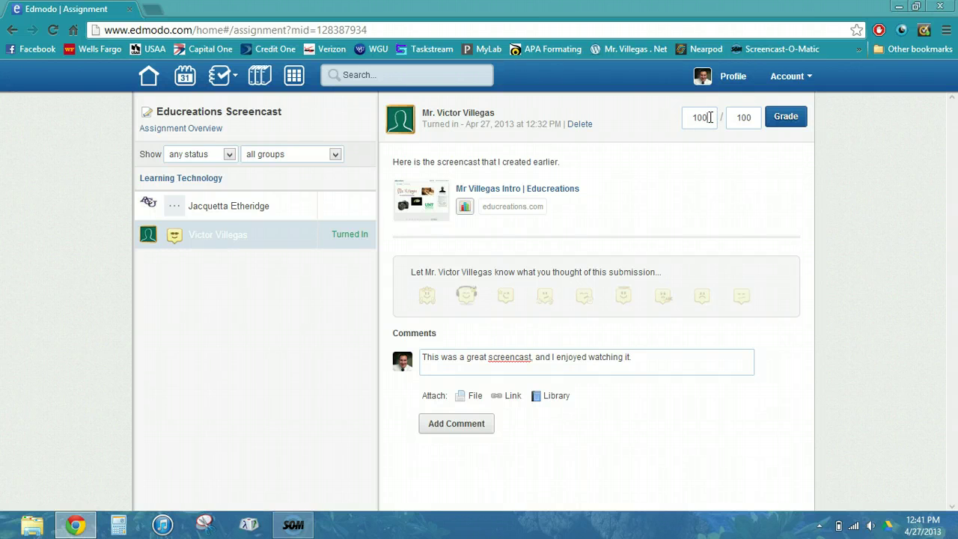
left_click(786, 118)
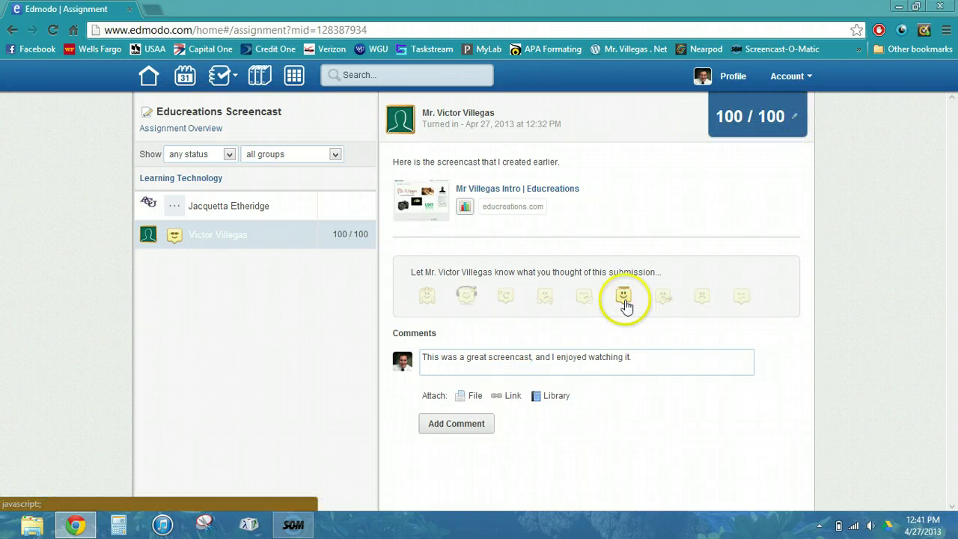
left_click(462, 423)
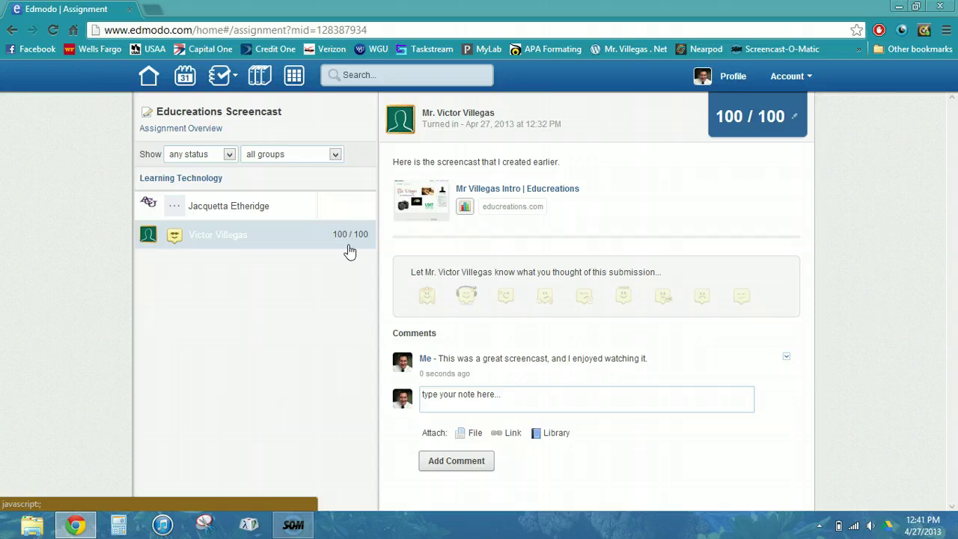
Return to the home page's assignment posts and open the turned-in work for the Civil War Research Project
left_click(150, 82)
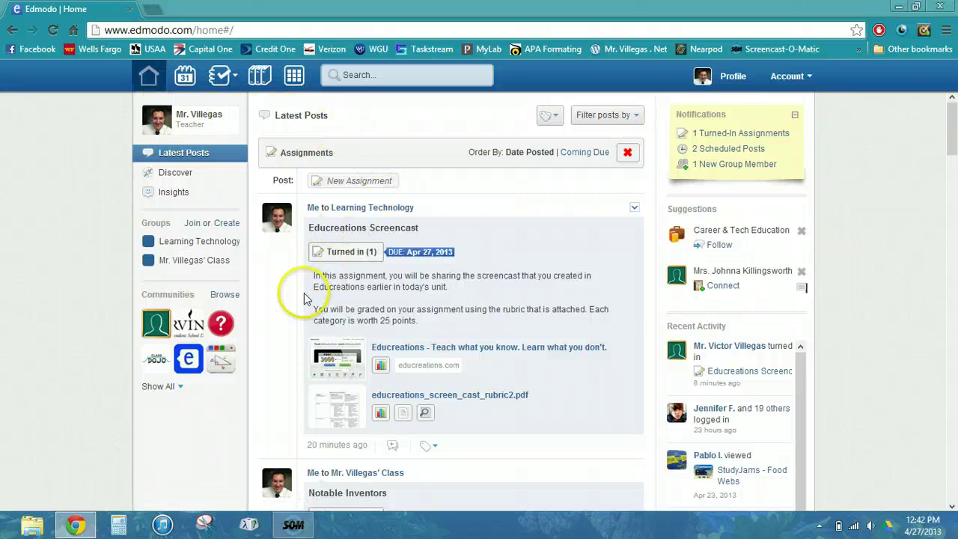
scroll(283, 278, "down", 7)
scroll(280, 279, "down", 5)
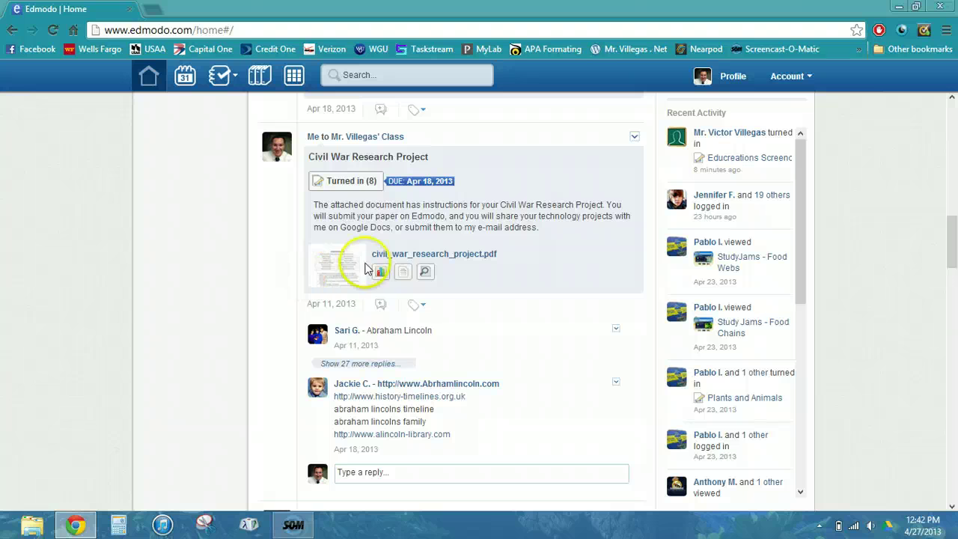
left_click(362, 183)
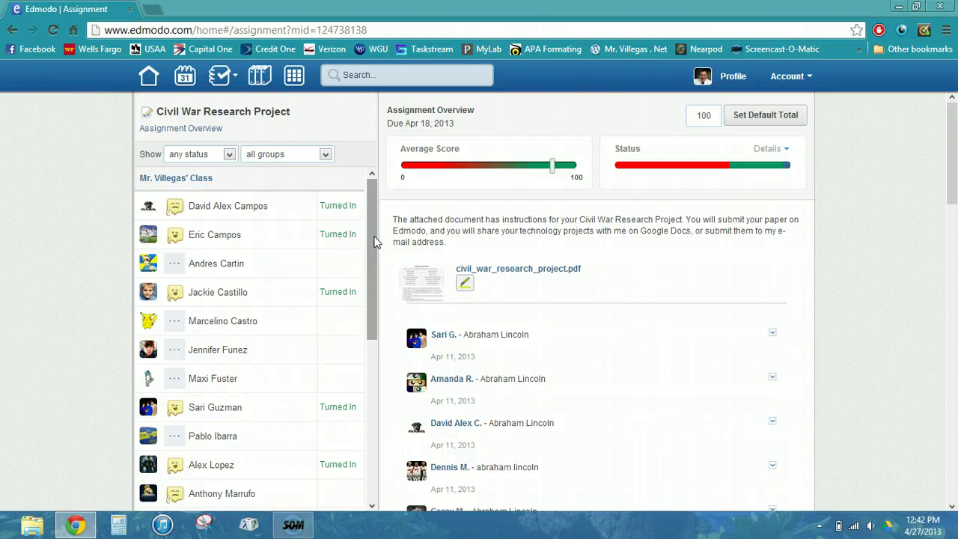
Examine the Civil War Research Project overview, including the student list, average score and students' replies
left_click_drag(372, 236, 360, 216)
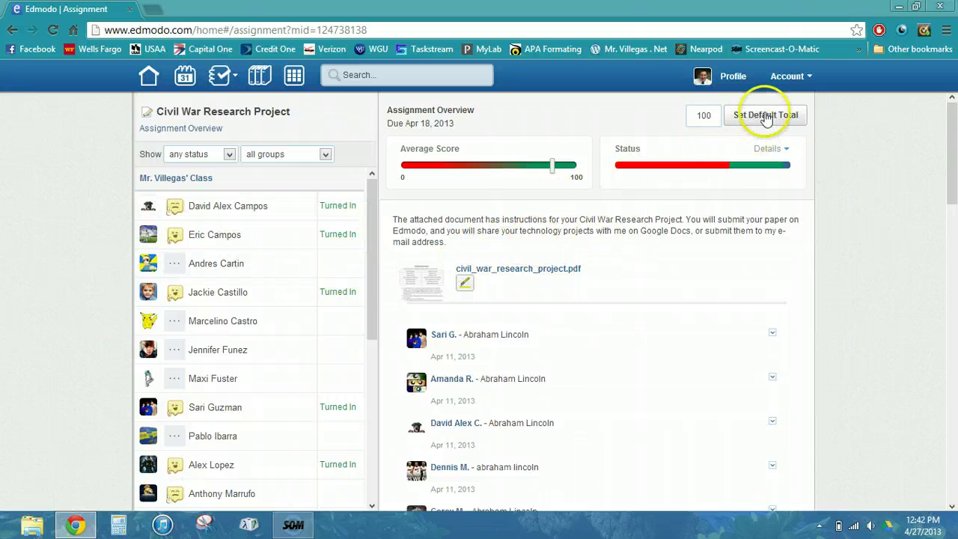
mouse_move(551, 172)
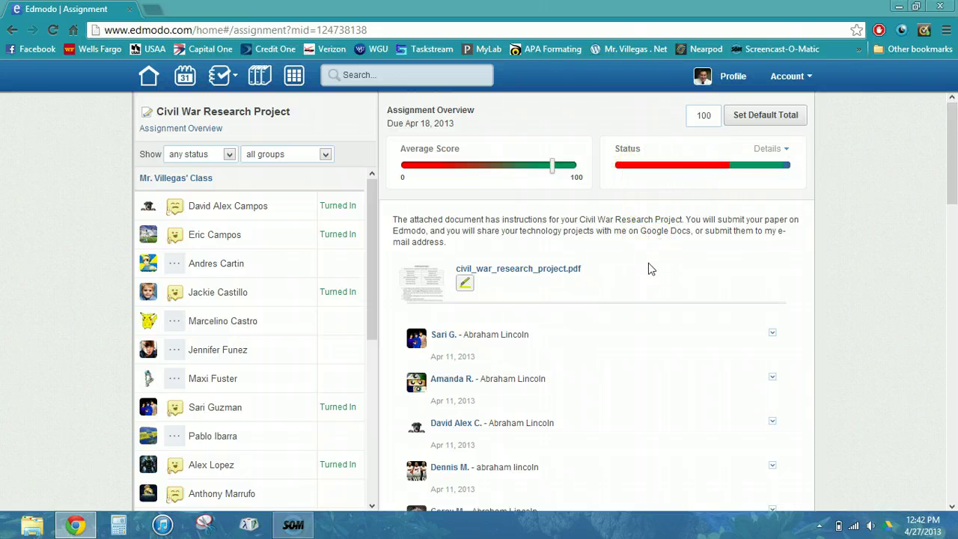
scroll(651, 292, "down", 2)
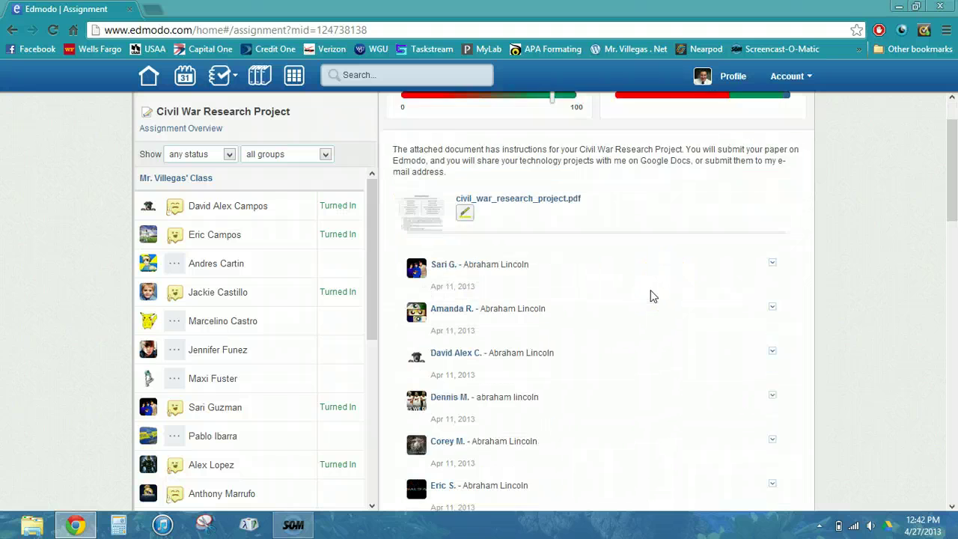
scroll(651, 296, "up", 2)
left_click(657, 299)
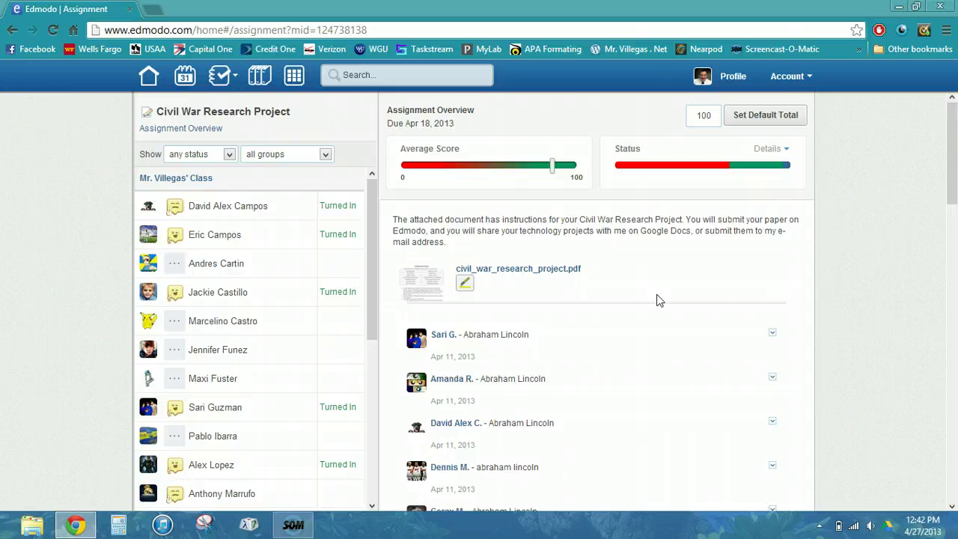
scroll(657, 300, "down", 1)
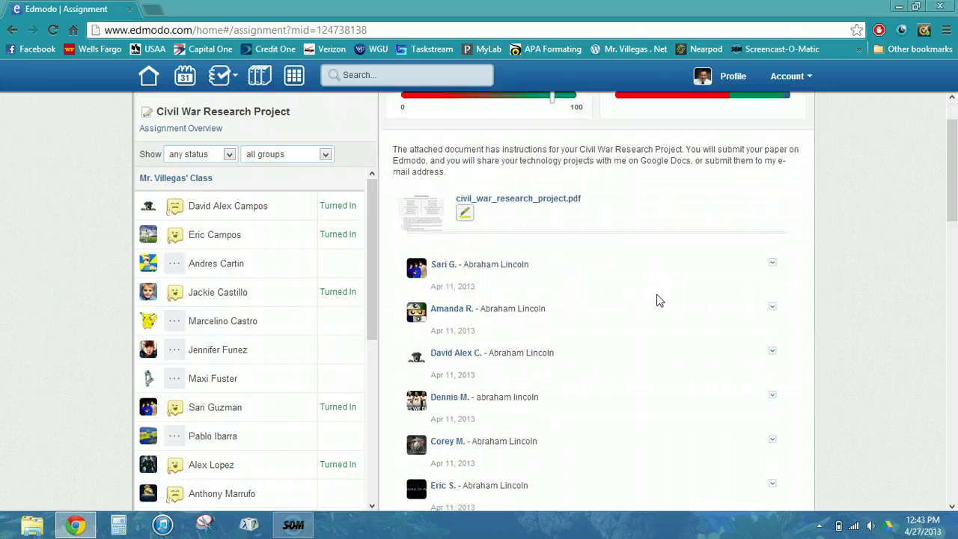
scroll(657, 300, "down", 4)
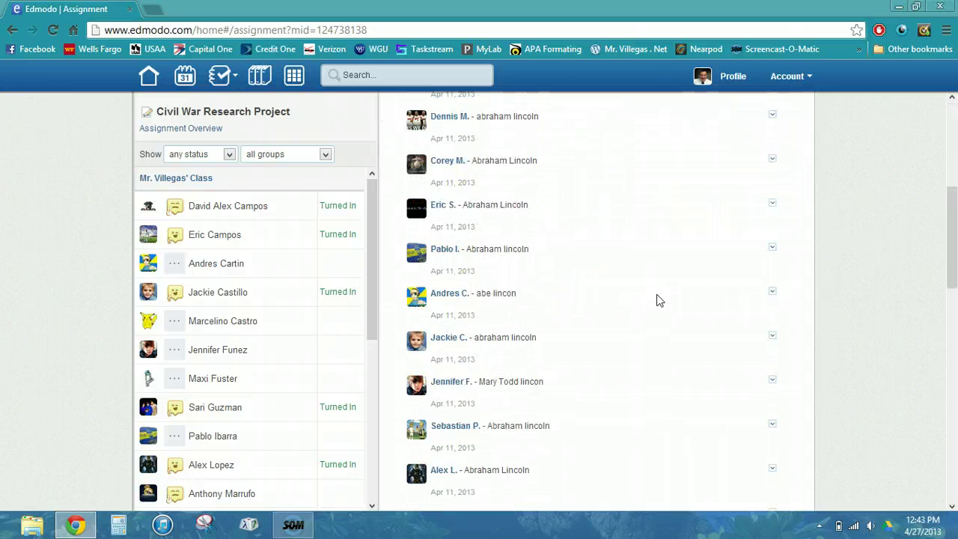
scroll(657, 300, "up", 5)
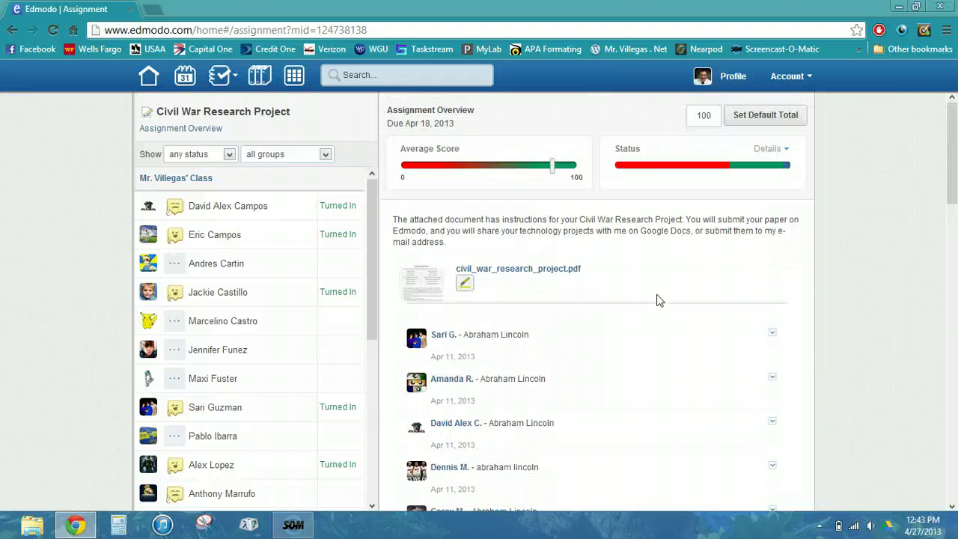
scroll(657, 300, "down", 15)
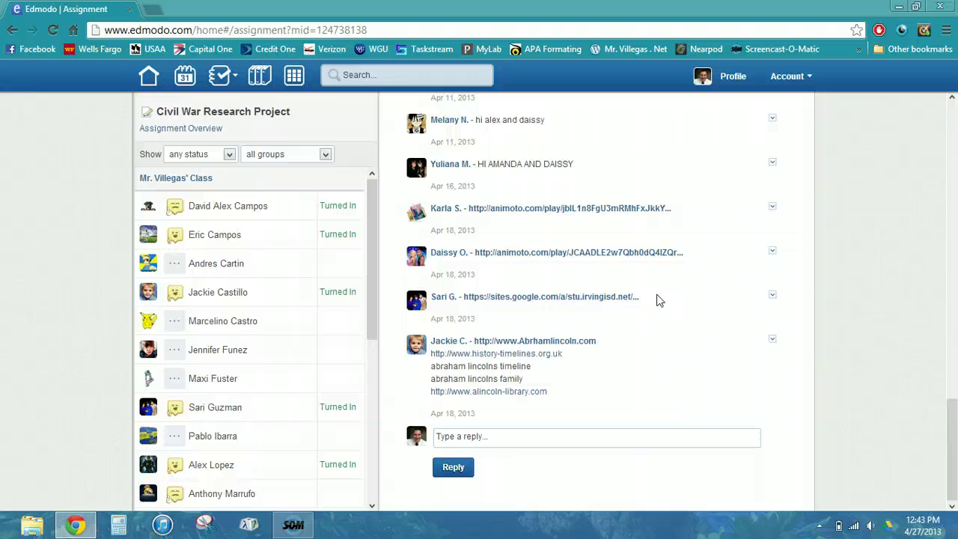
scroll(657, 300, "up", 1)
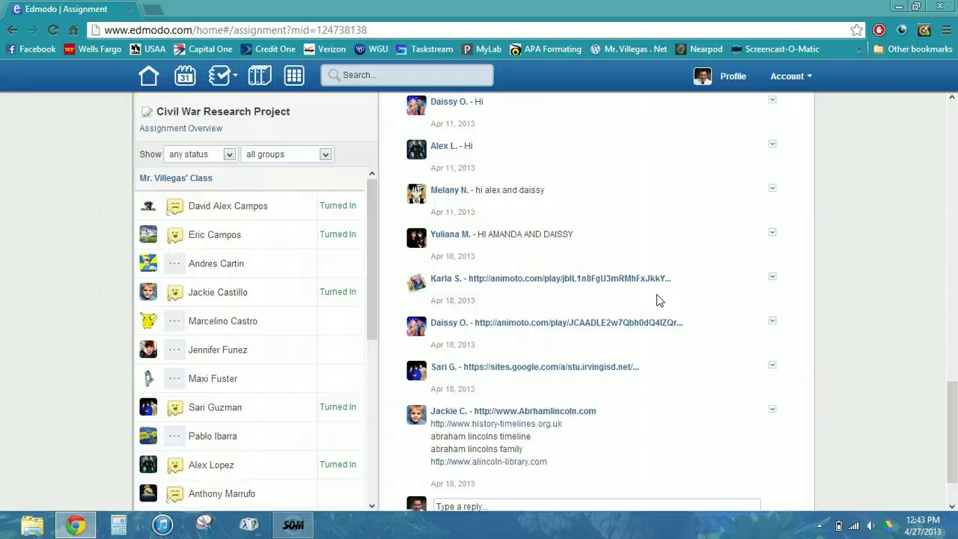
scroll(657, 300, "up", 1)
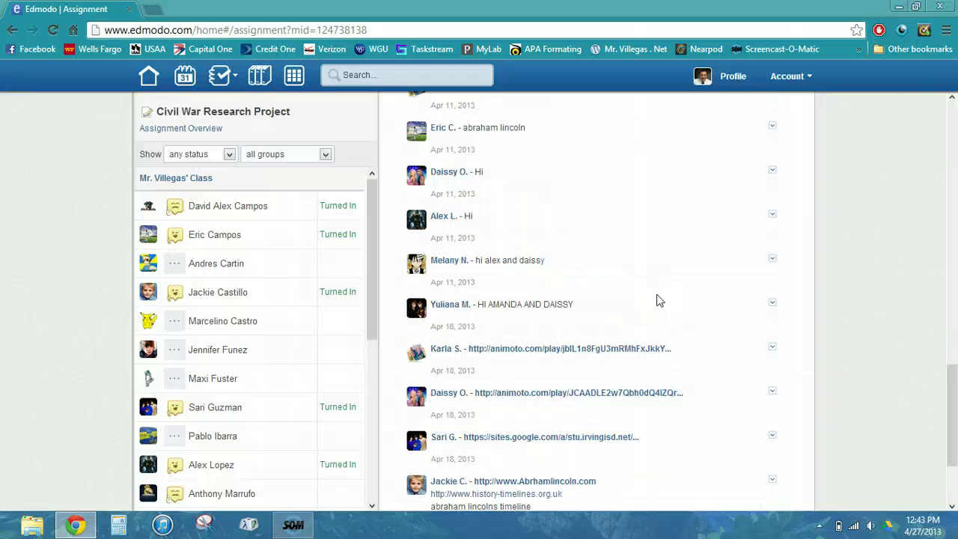
scroll(657, 300, "up", 12)
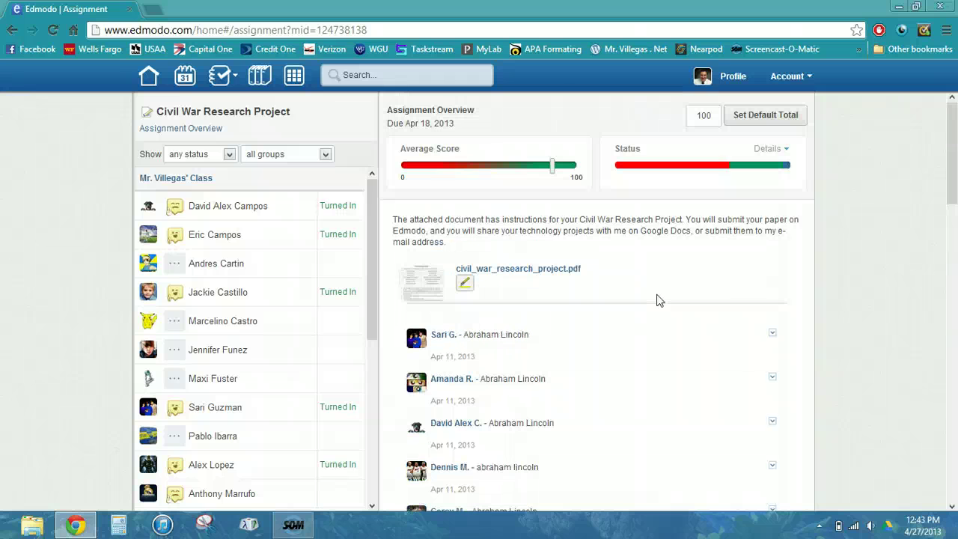
left_click(645, 302)
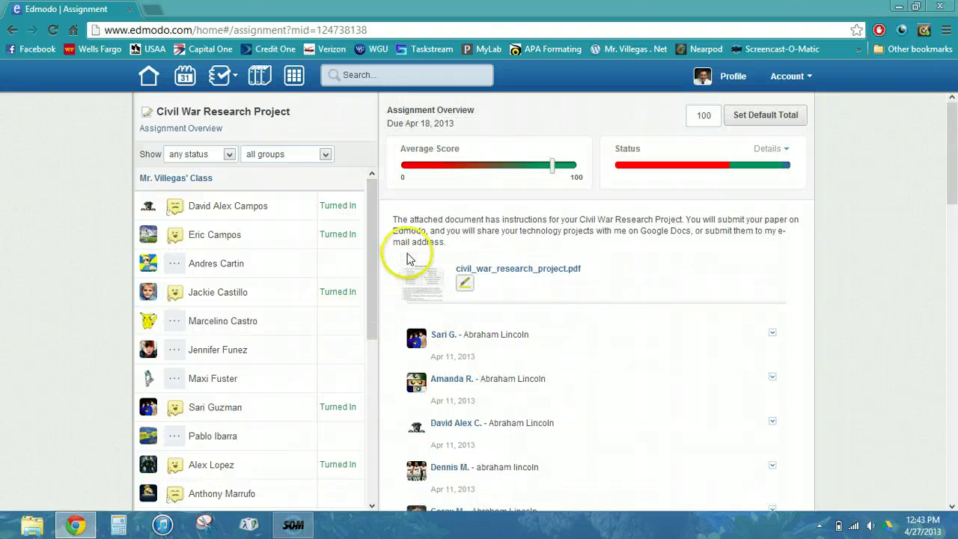
Open the turned-in submission of the fourth student in the list and open abrahamlincoln.pdf for annotation
left_click(317, 291)
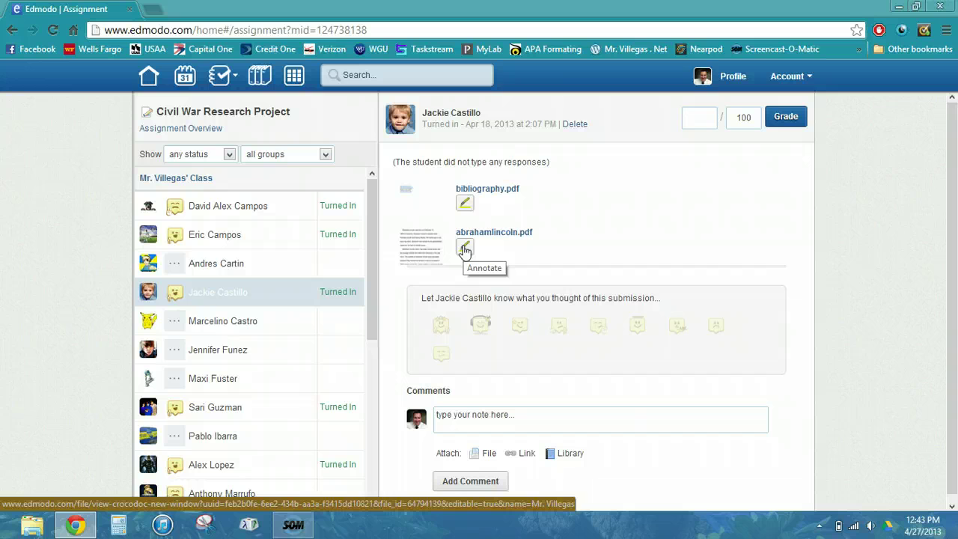
left_click(465, 248)
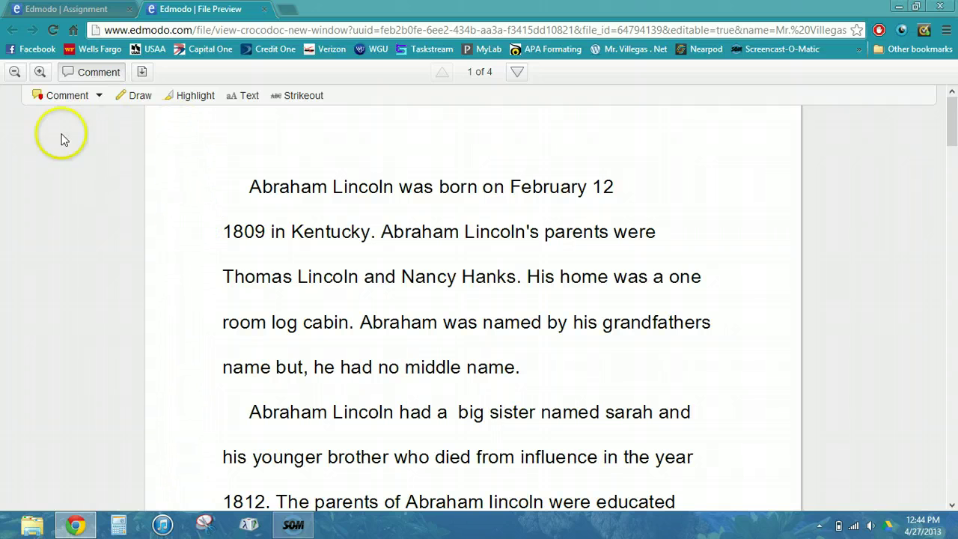
Strike out the words "by his grandfathers name" in the first paragraph of the paper
left_click(300, 97)
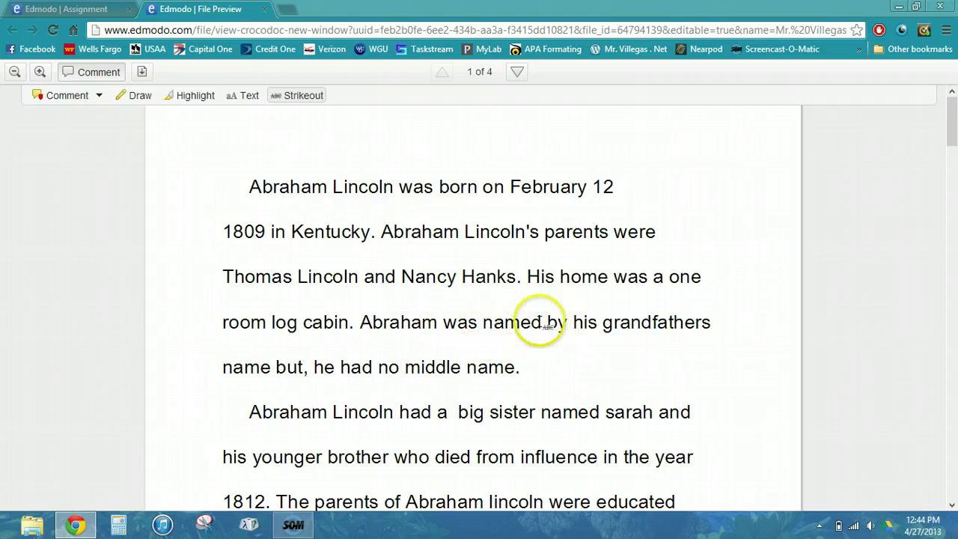
left_click_drag(548, 323, 707, 322)
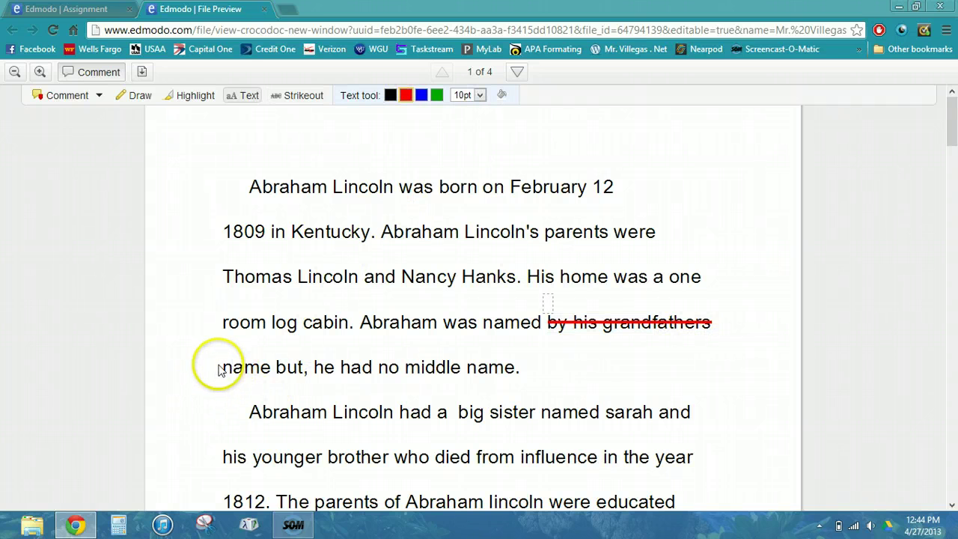
left_click_drag(219, 369, 274, 367)
Add the red text note "after his grandfather," above the struck-out words "by his grandfathers" in the first paragraph
left_click(243, 95)
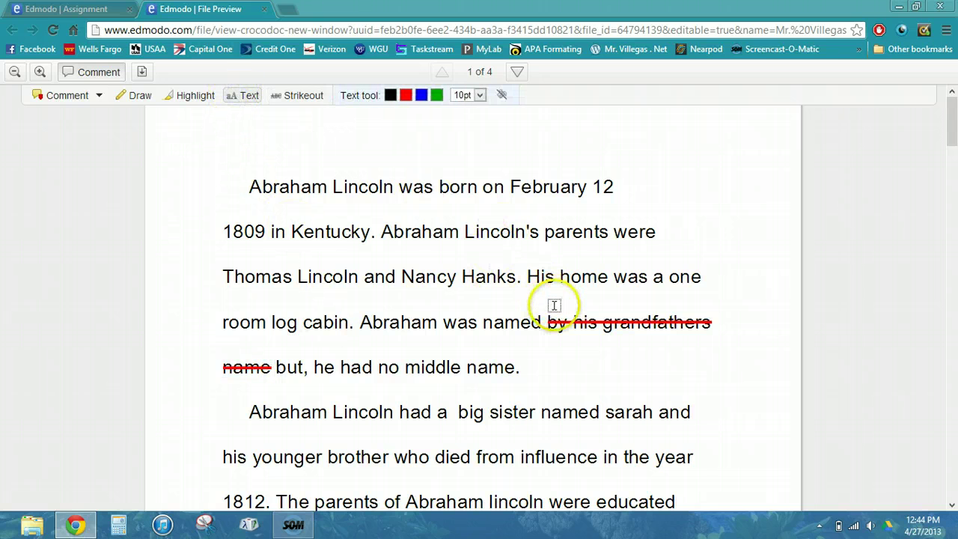
left_click(405, 97)
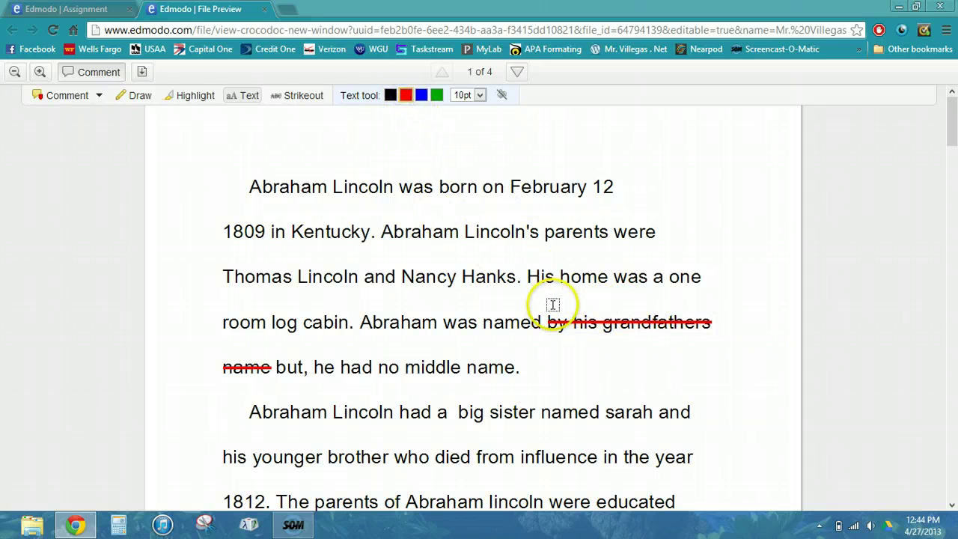
left_click(554, 306)
left_click(556, 308)
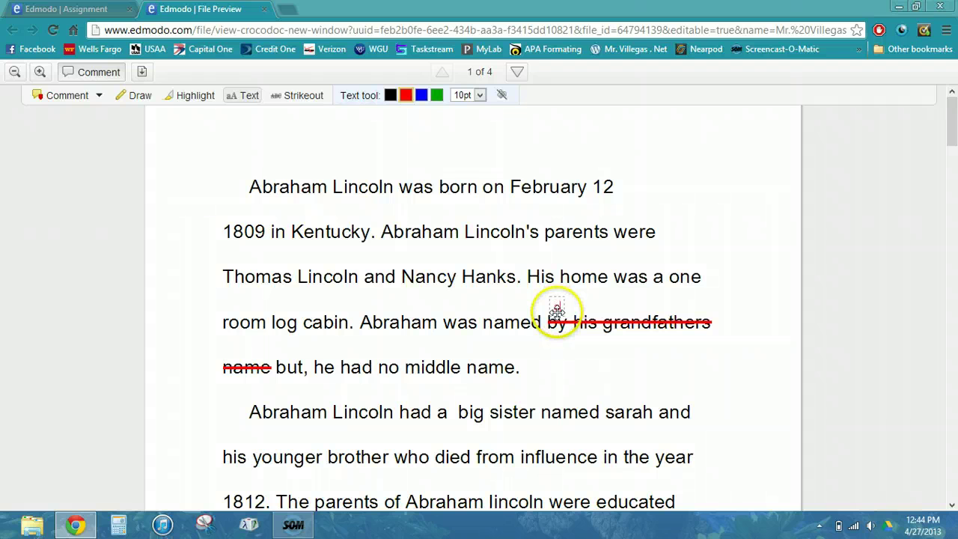
type("after his grandfather,")
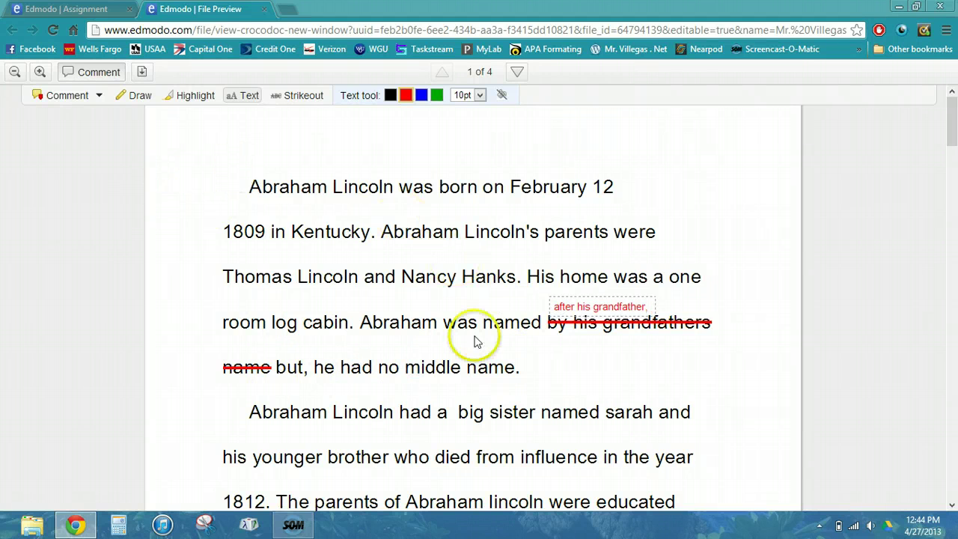
Strike out "big sister" in the second paragraph and add the red text note "older" above it
scroll(479, 342, "down", 3)
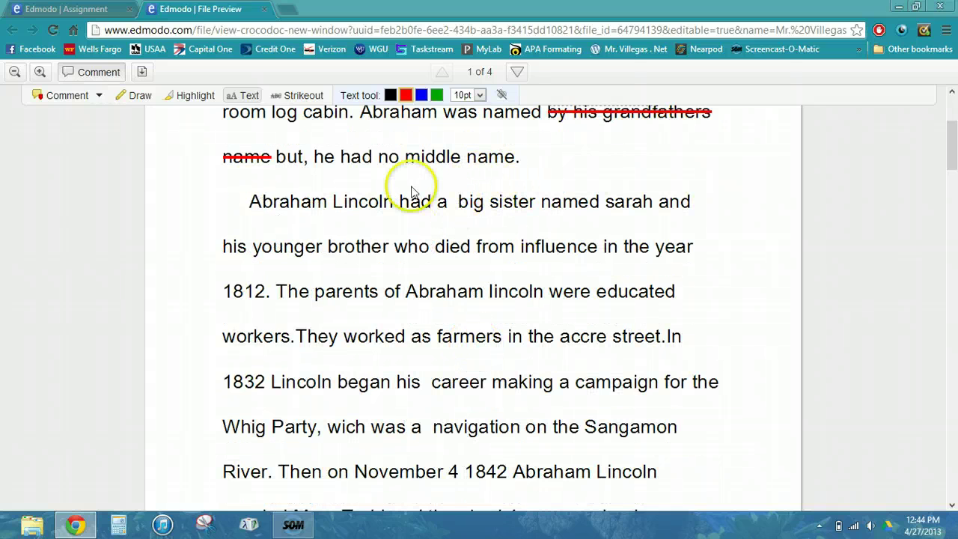
left_click(291, 100)
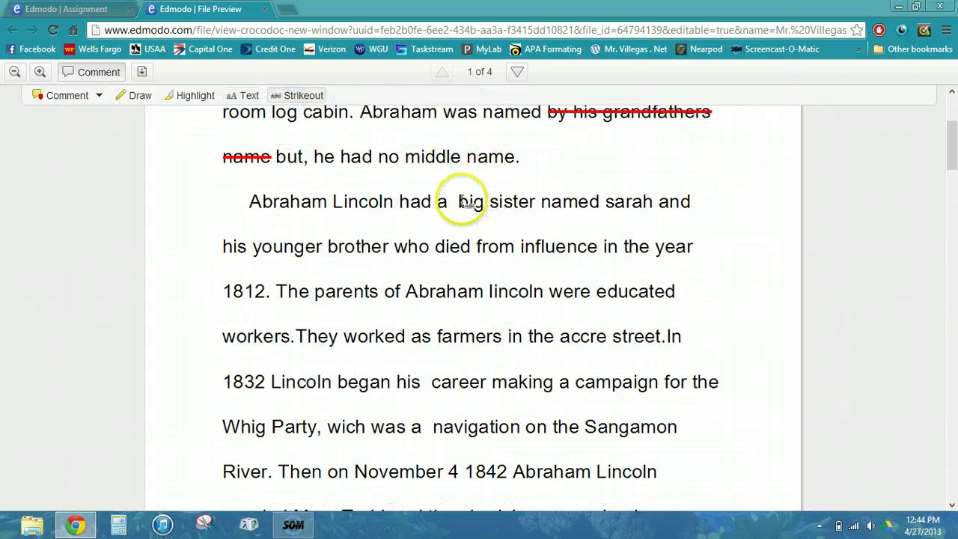
left_click_drag(458, 202, 539, 202)
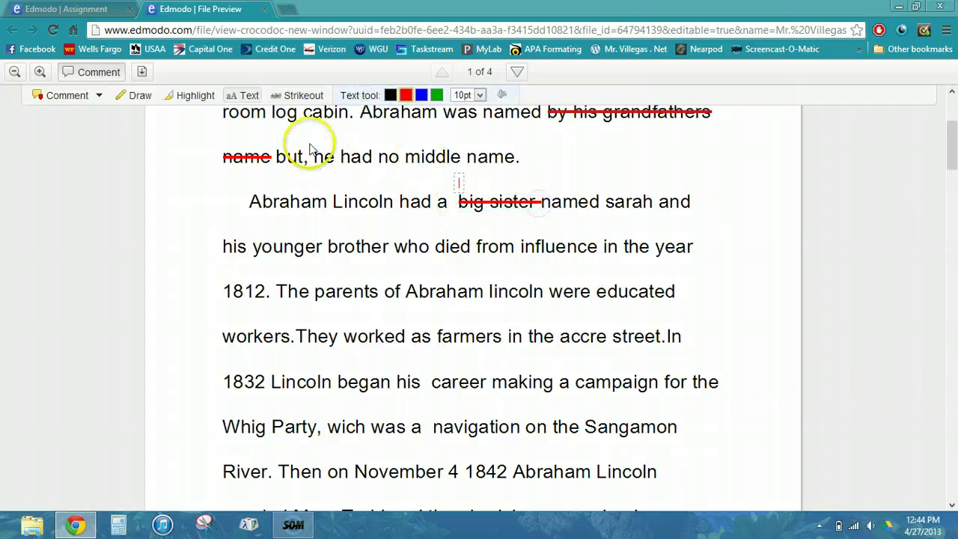
type("older")
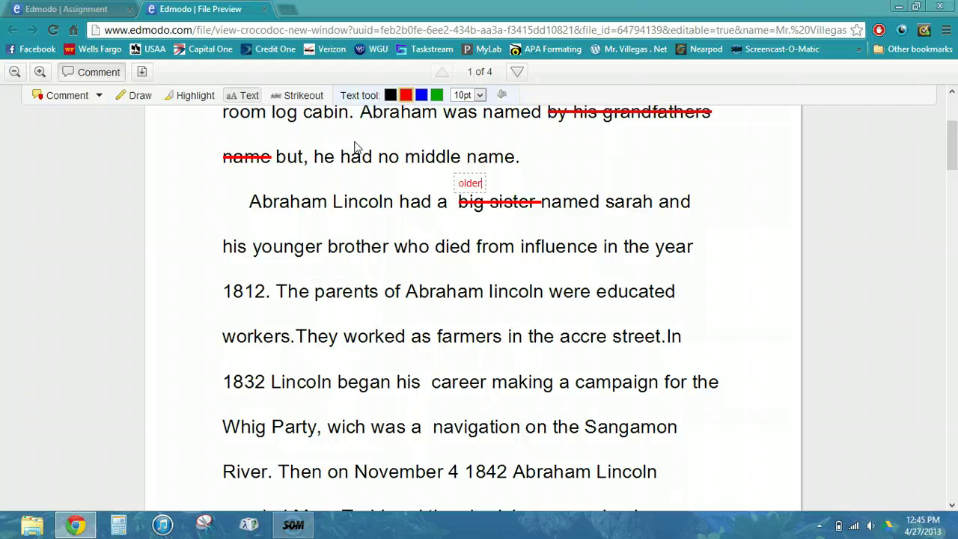
Attach the comment "Be sure to capitalize all proper nouns." above the word "sarah" in the second paragraph
left_click(74, 99)
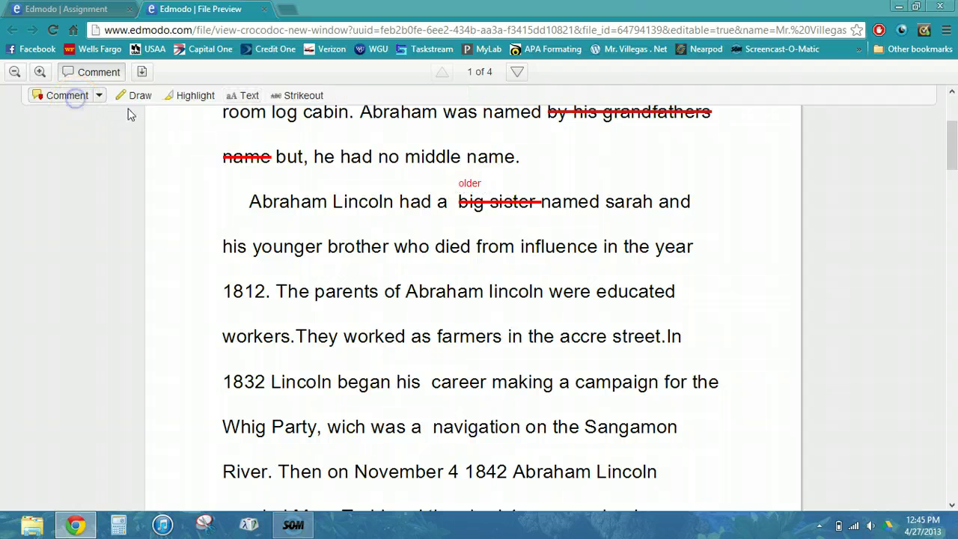
left_click(612, 193)
type("Be sure to")
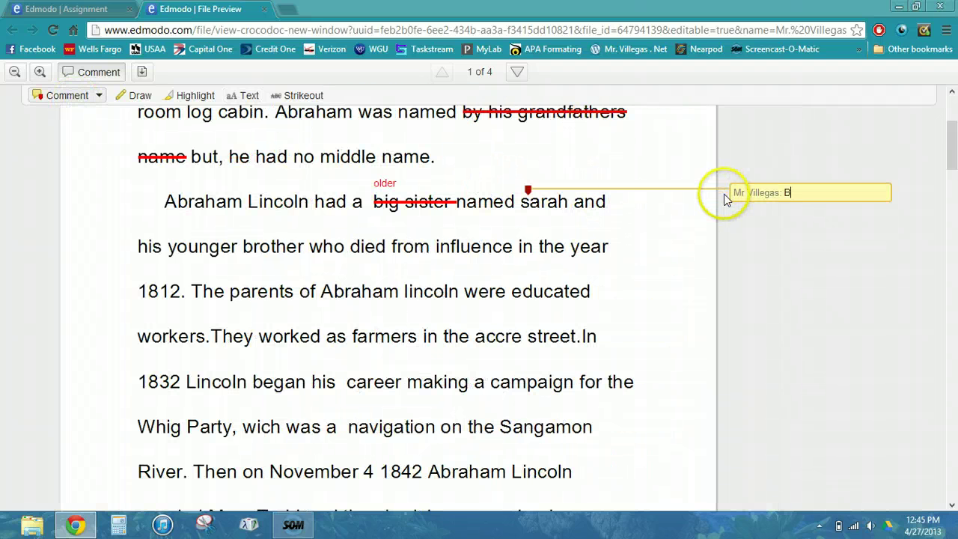
type("capitalize all proper ")
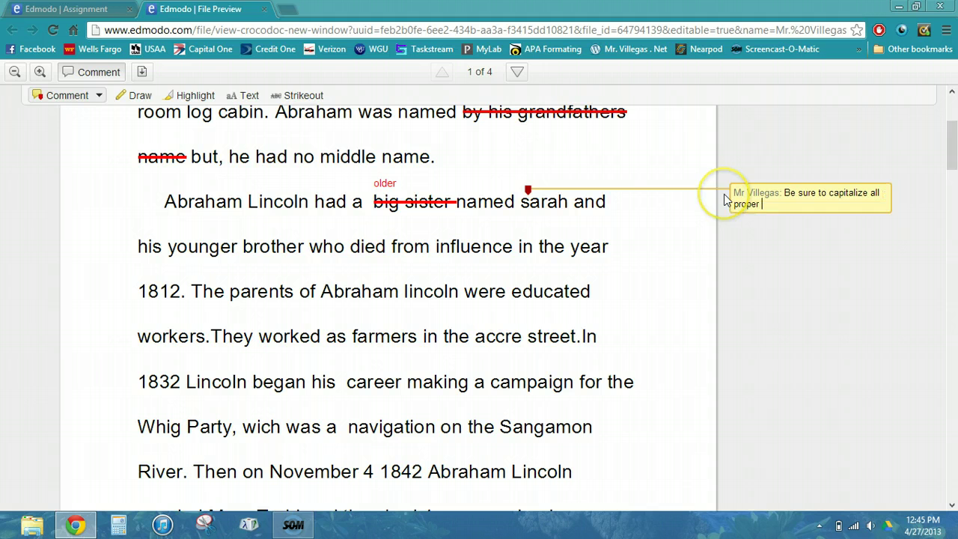
type("nouns.")
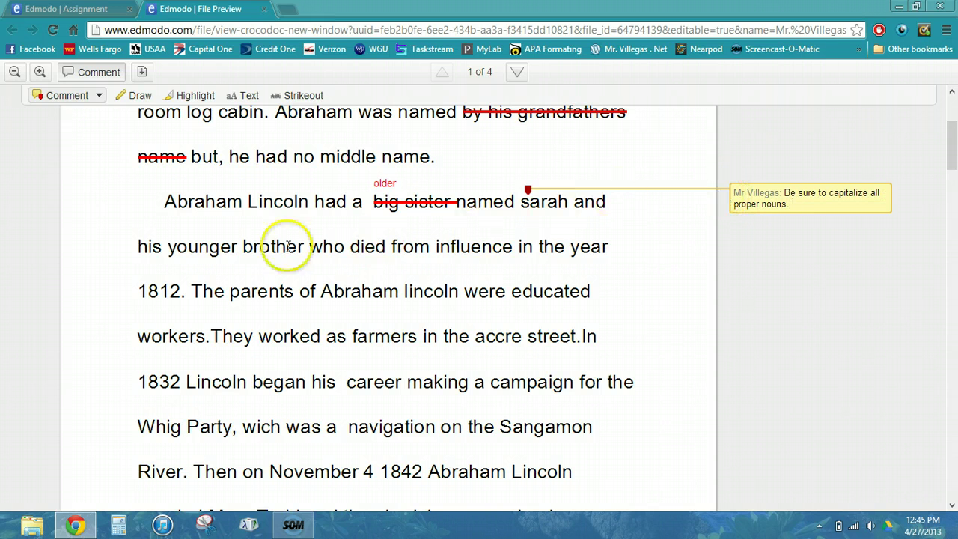
Attach the comment "influenza" above the word "influence" in the second paragraph
left_click(254, 246)
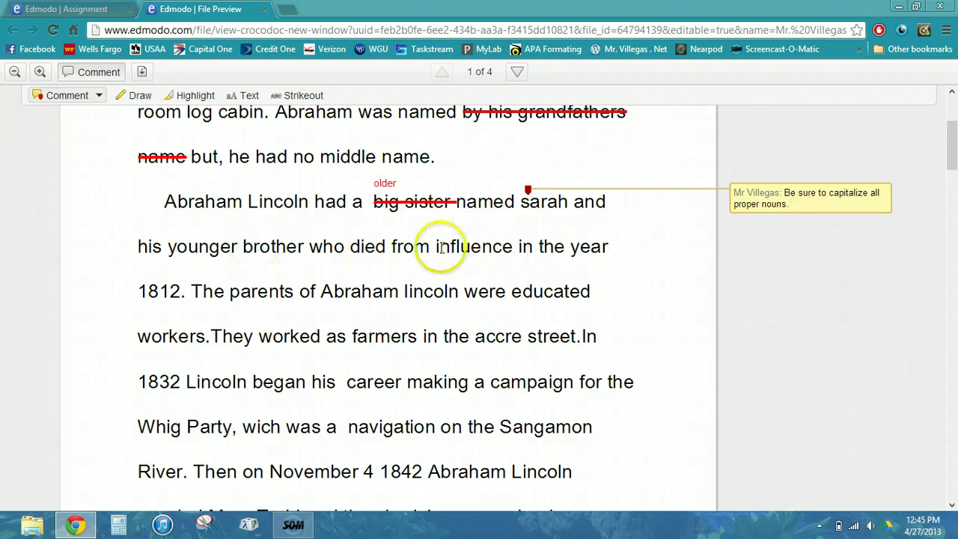
left_click_drag(435, 248, 508, 247)
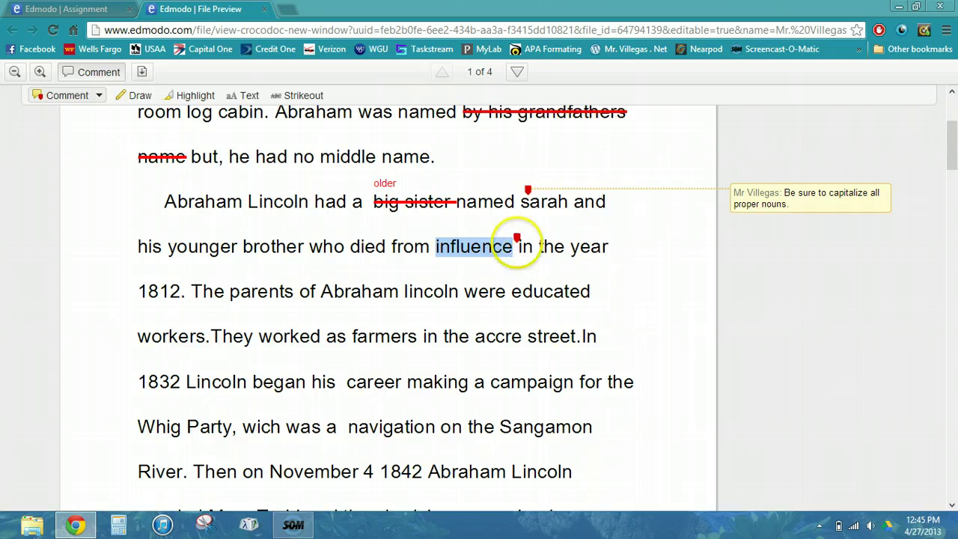
left_click(479, 232)
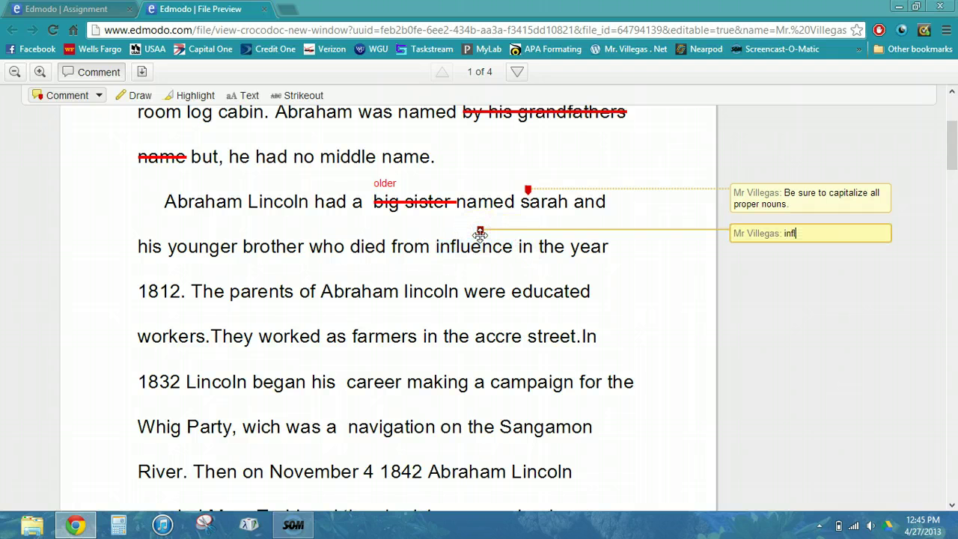
left_click(479, 232)
left_click(380, 286)
Look over the annotations and remaining pages of the Abraham Lincoln paper, and close its preview
scroll(380, 285, "up", 3)
scroll(380, 280, "down", 3)
scroll(380, 282, "down", 1)
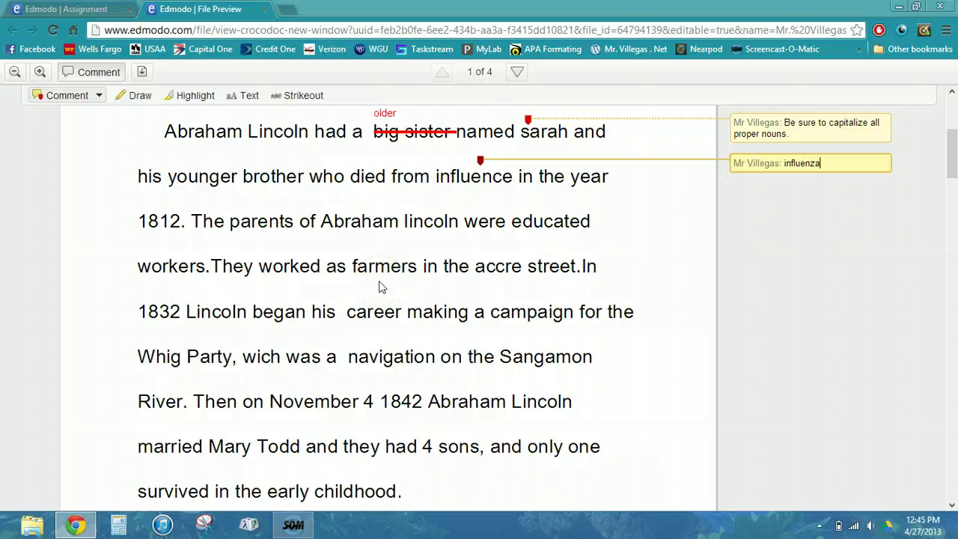
left_click(406, 221)
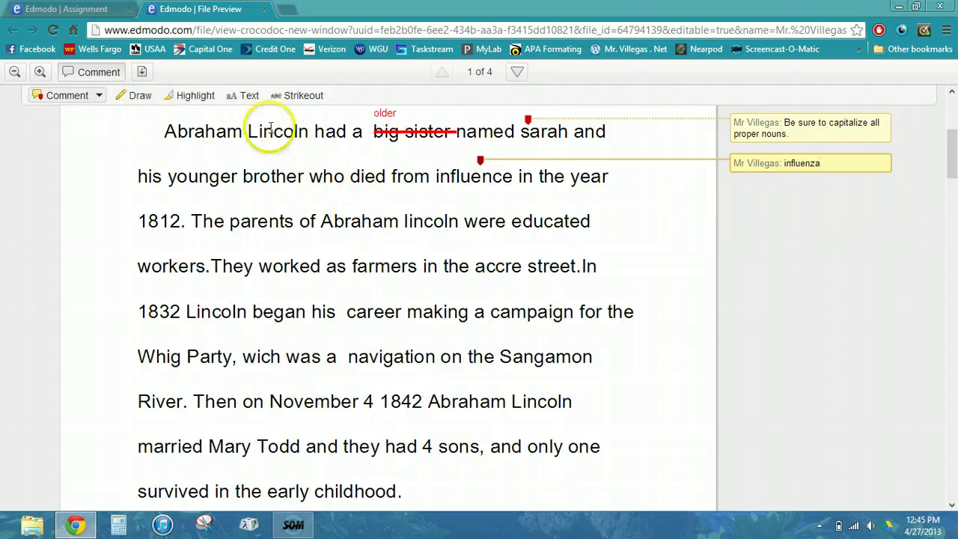
left_click(142, 137)
scroll(537, 253, "up", 4)
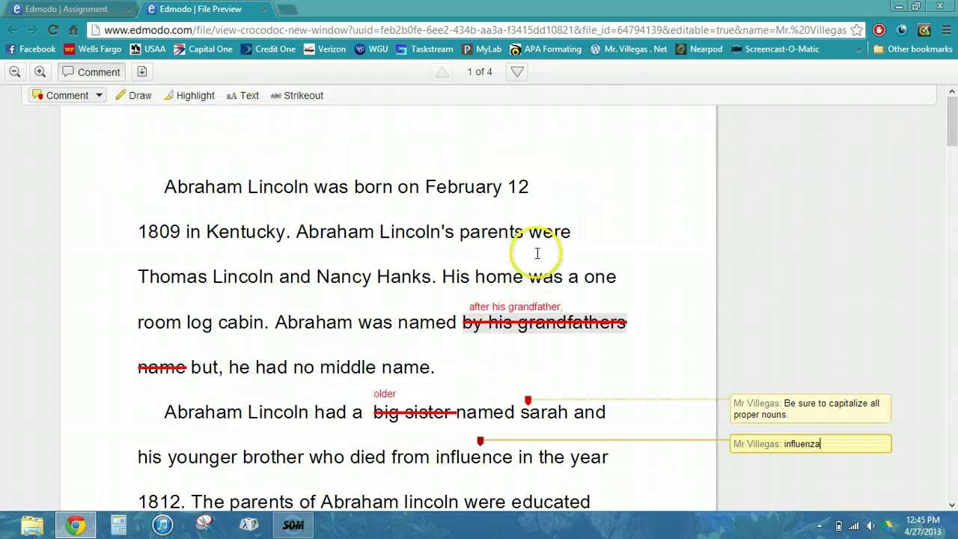
scroll(537, 252, "down", 4)
scroll(537, 253, "down", 10)
scroll(537, 253, "down", 15)
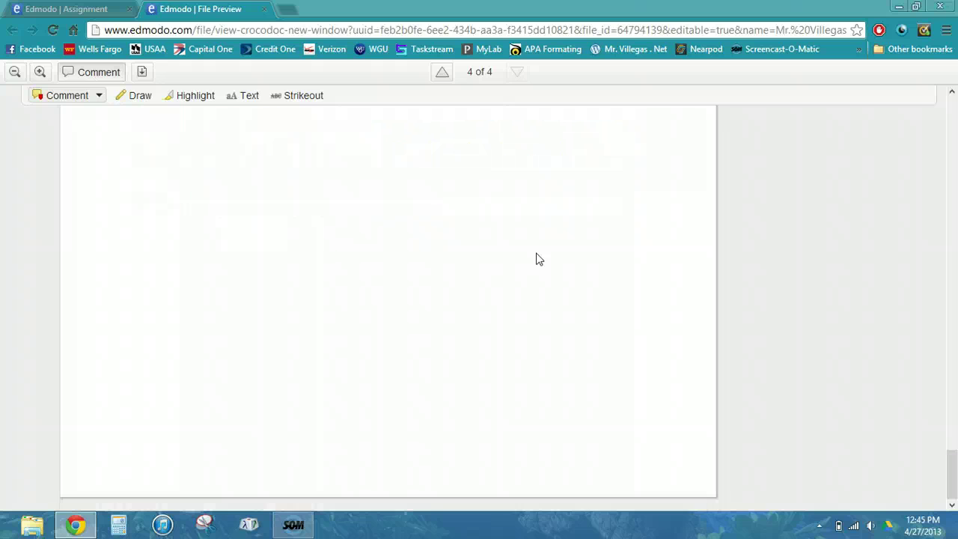
scroll(537, 259, "up", 20)
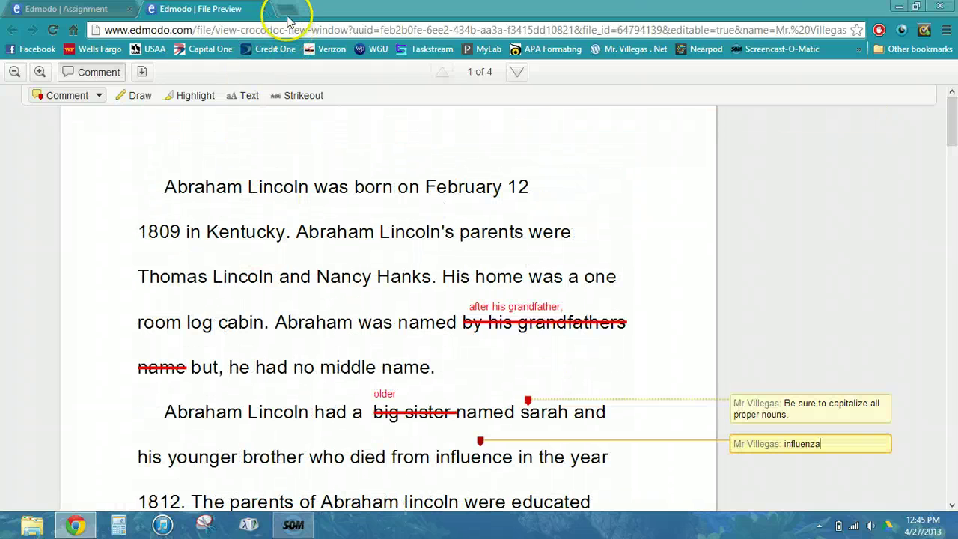
left_click(265, 9)
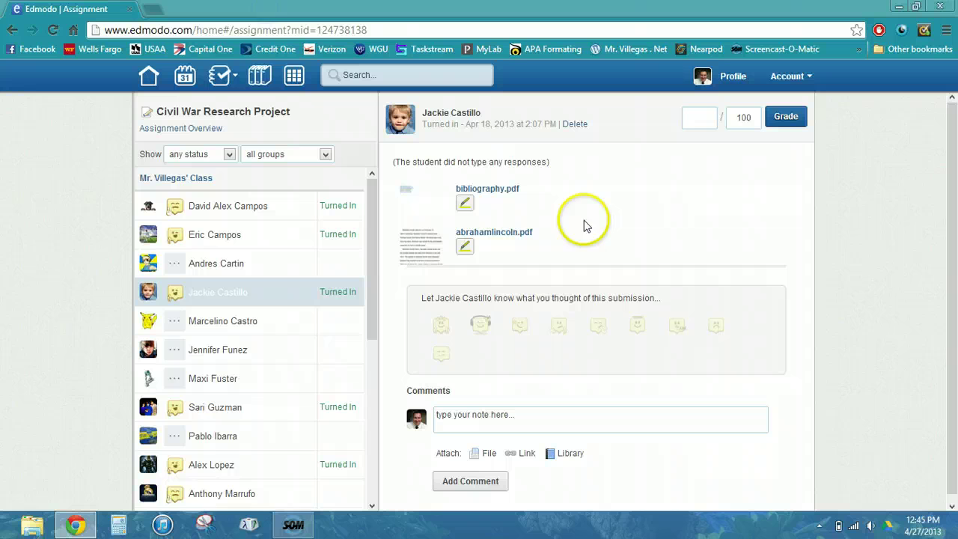
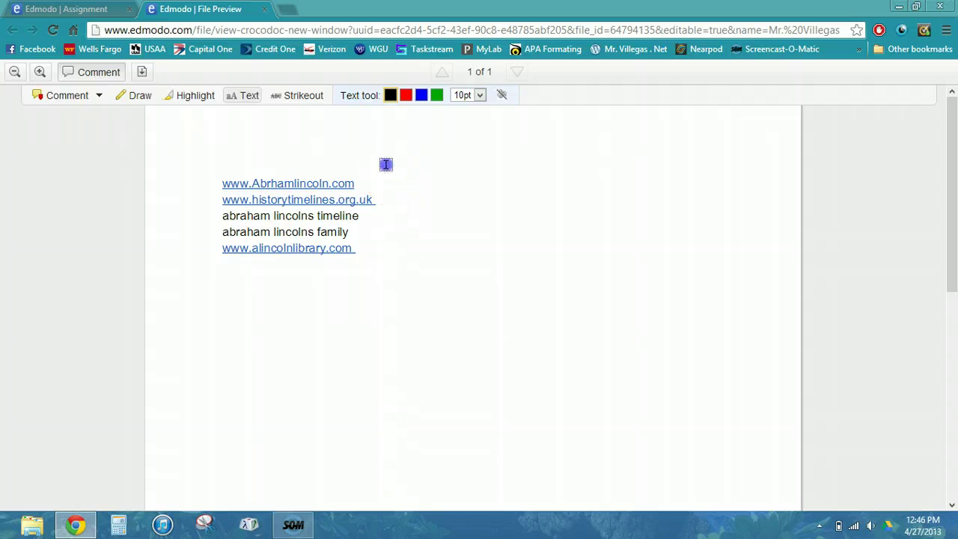
type("this is")
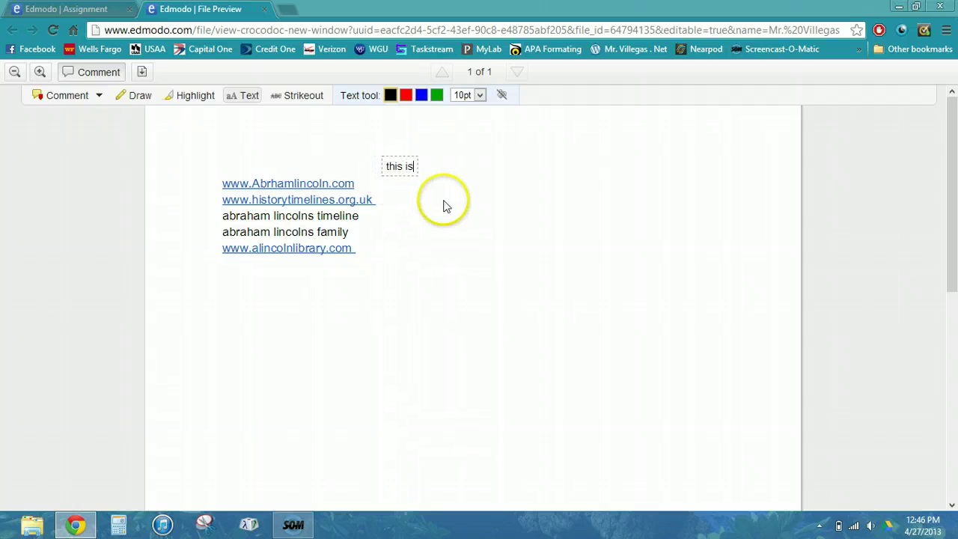
key("BackSpace")
key("BackSpace")
key("BackSpace")
key("BackSpace")
key("BackSpace")
key("BackSpace")
key("BackSpace")
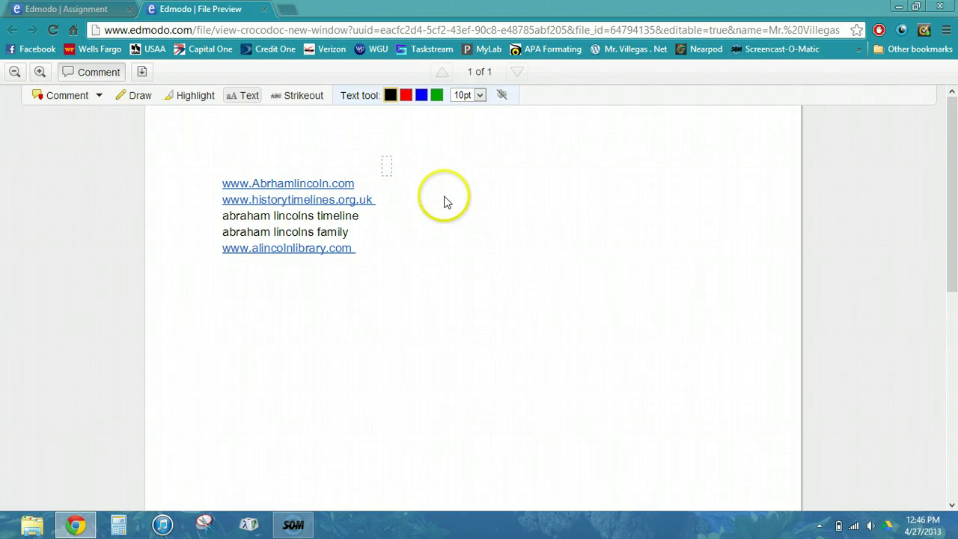
Attach a comment above the source list: "This is not the proper format for a Bibliography. Please go back to the assignment for an example of how a Bibliography page should be set up."
left_click(85, 96)
left_click(329, 168)
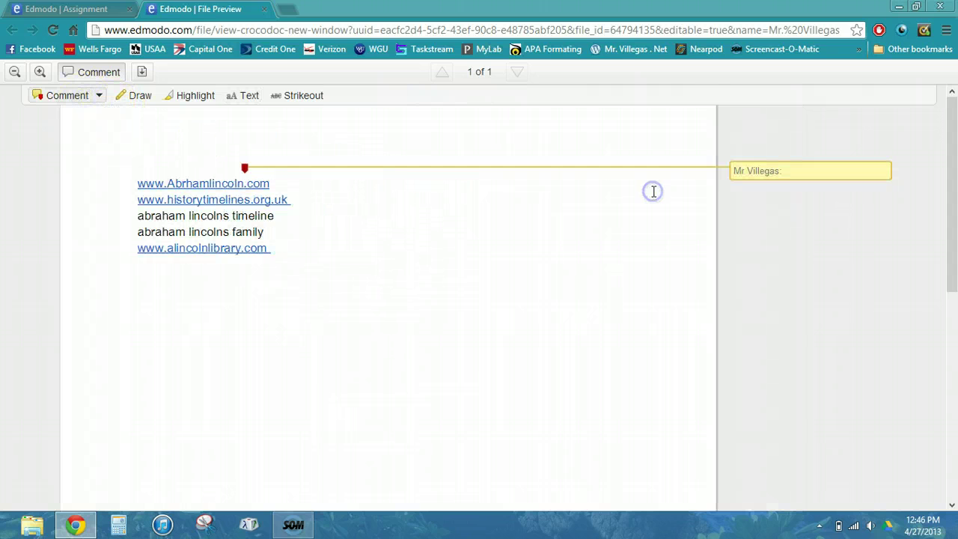
type("This is not the prope")
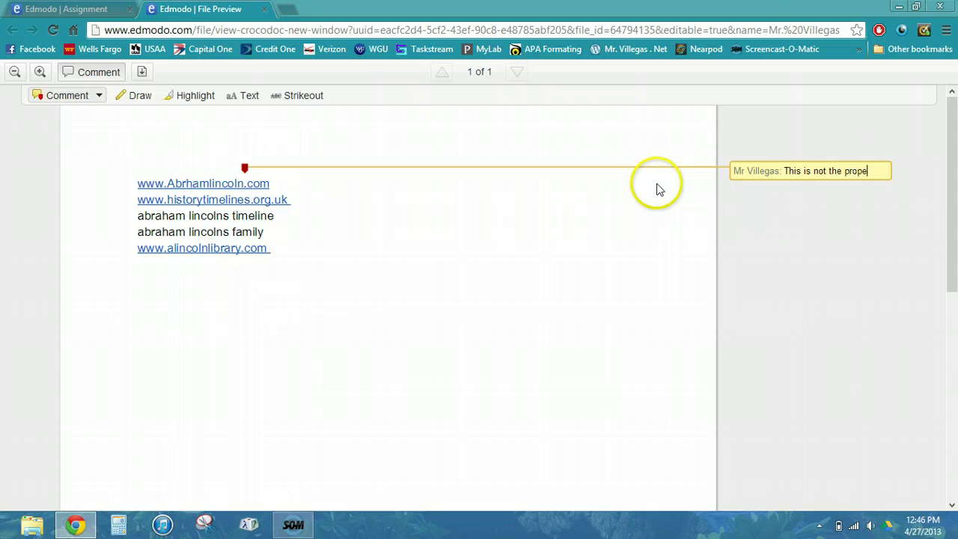
type("r format for a Bibli")
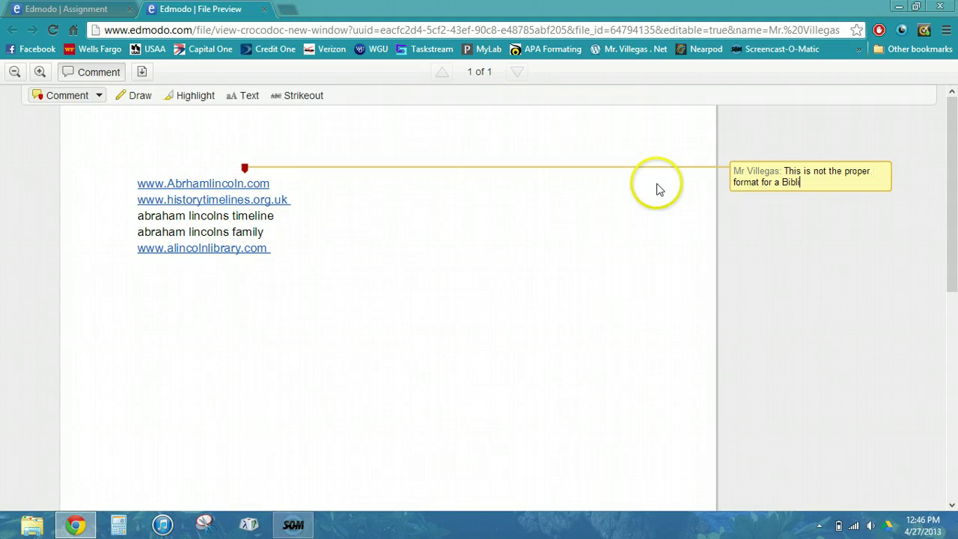
type("ography.  Please go back to")
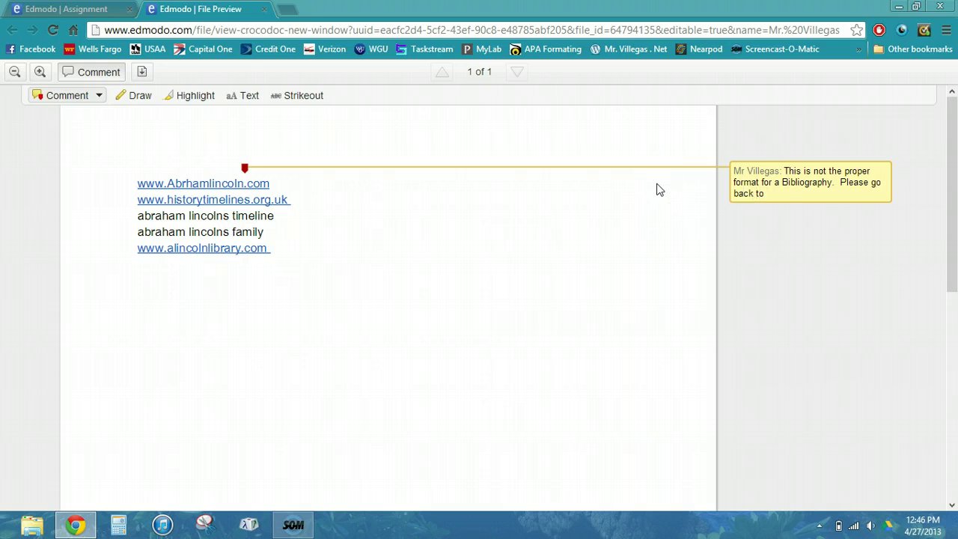
left_click(654, 191)
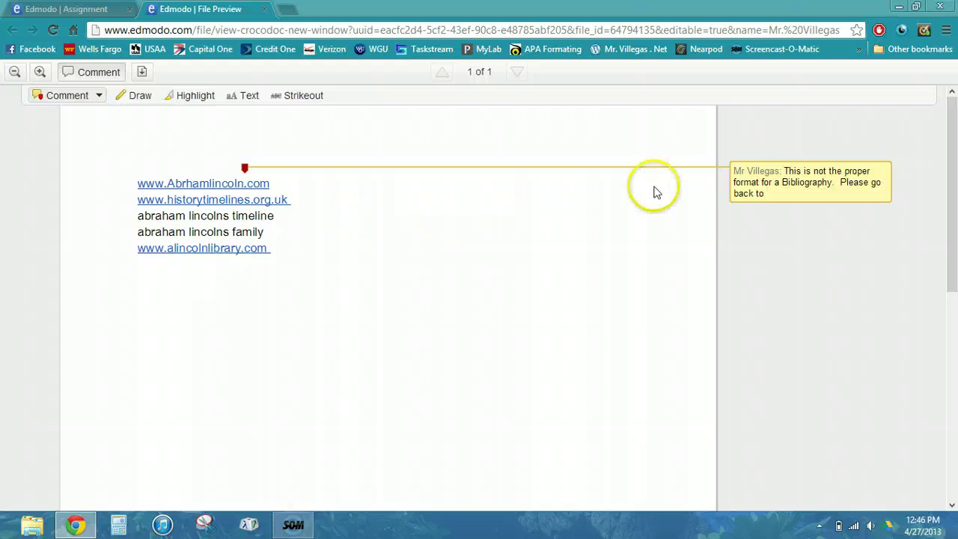
type("the assignment for an examp")
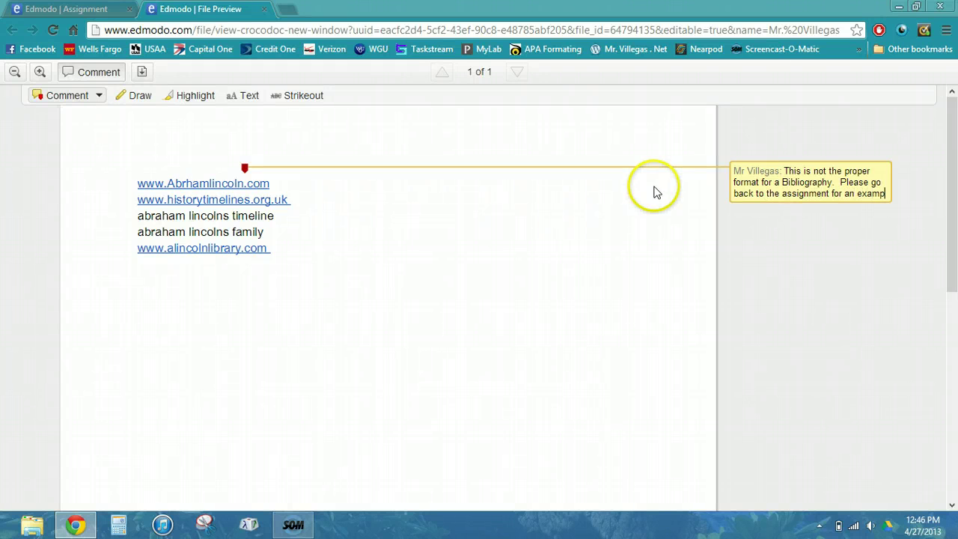
type("le of how a Bibliog")
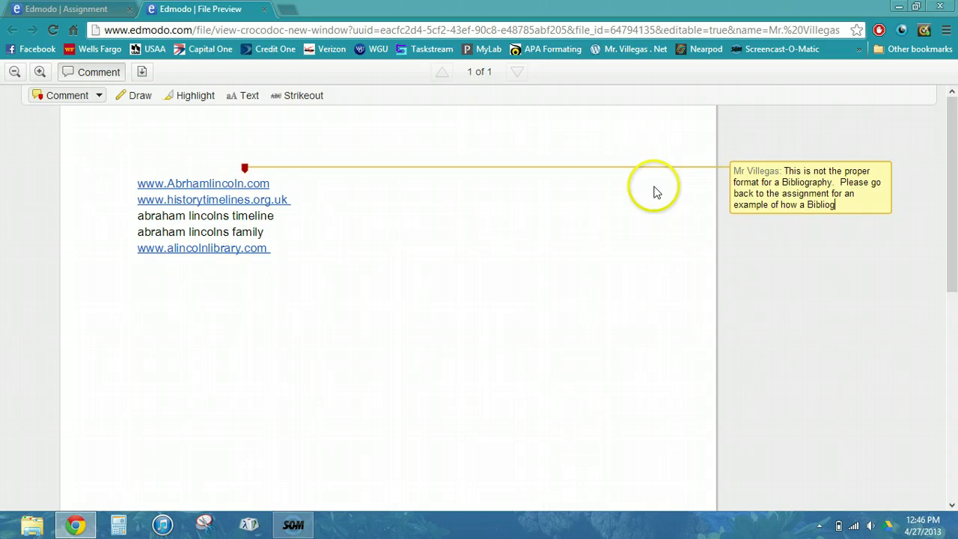
type("raphy page shou")
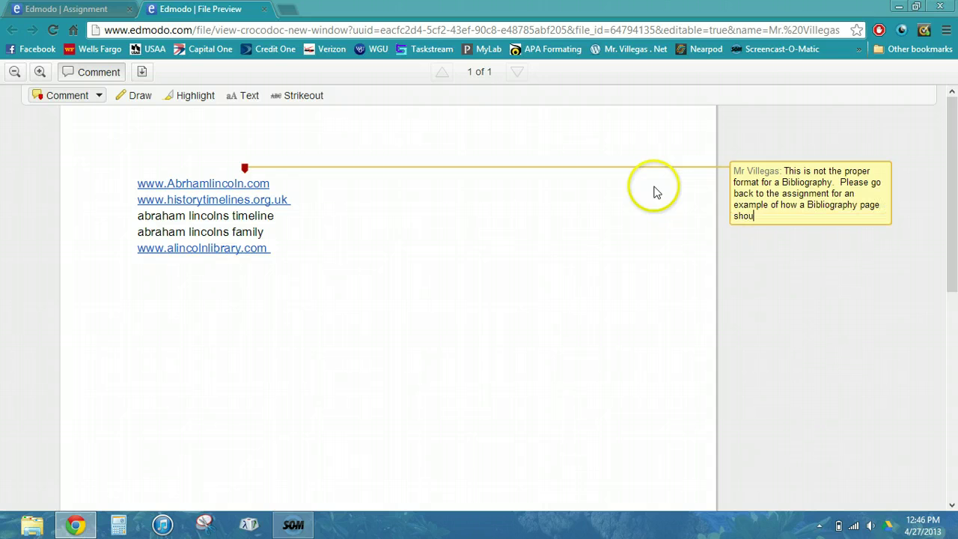
type("ld be set up.")
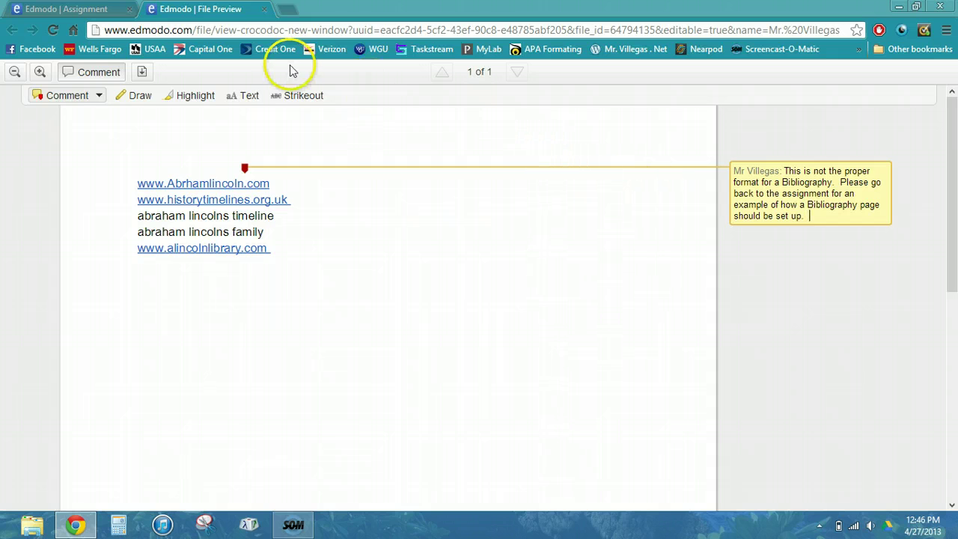
Close the bibliography preview, grade the selected student's submission 75 out of 100, and give it the frowning-face reaction
left_click(264, 9)
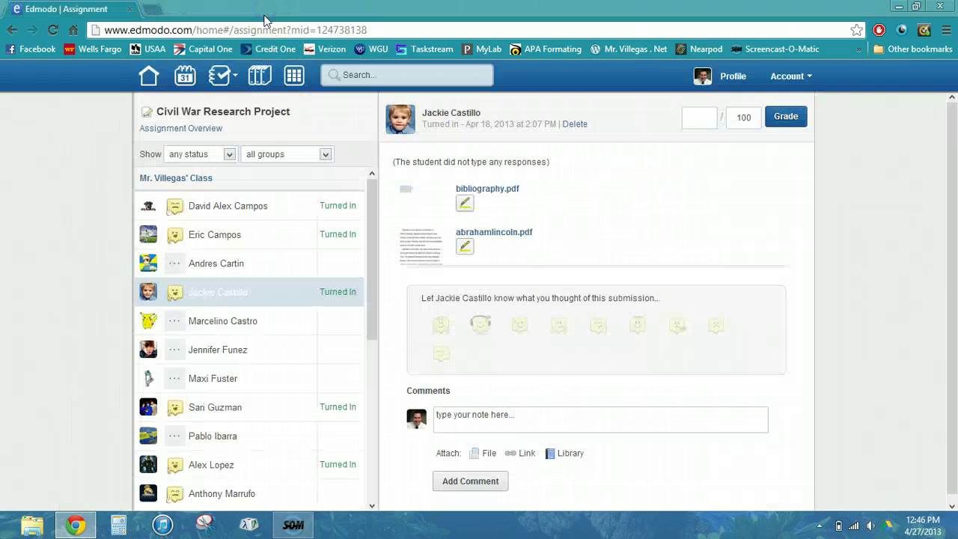
left_click(695, 117)
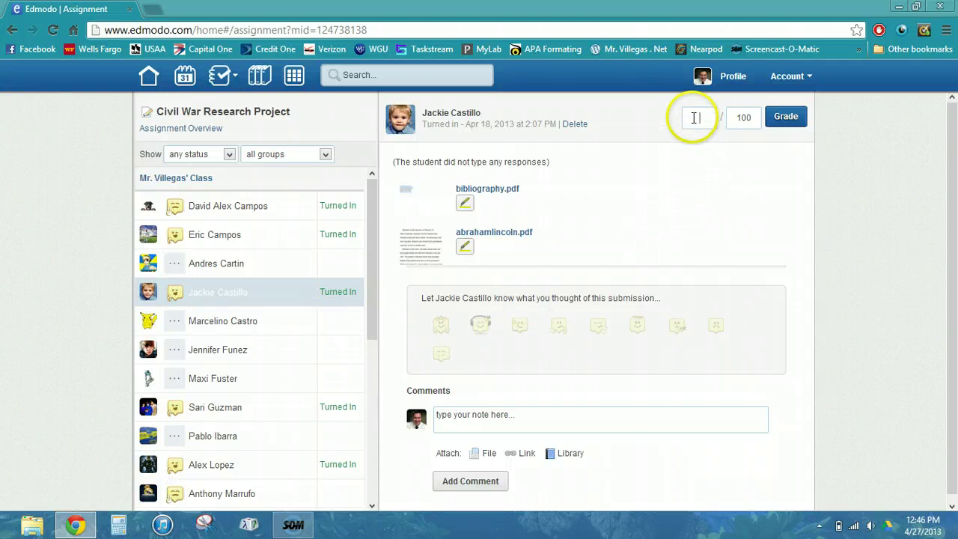
type("75")
left_click(716, 331)
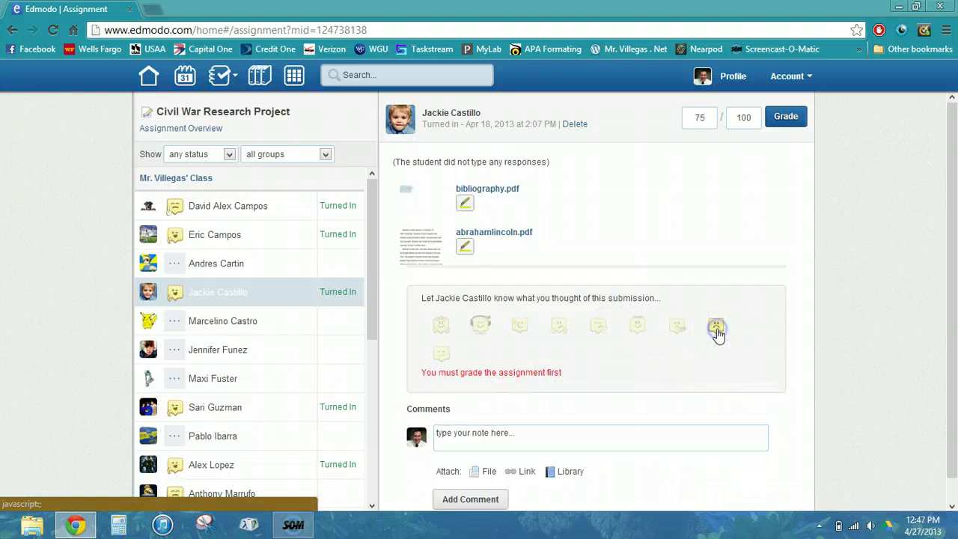
left_click(778, 114)
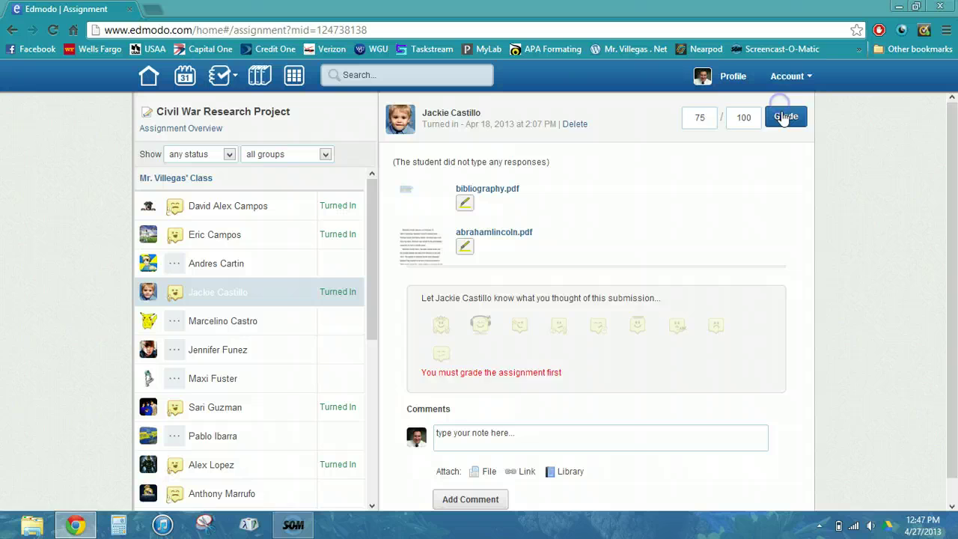
left_click(717, 325)
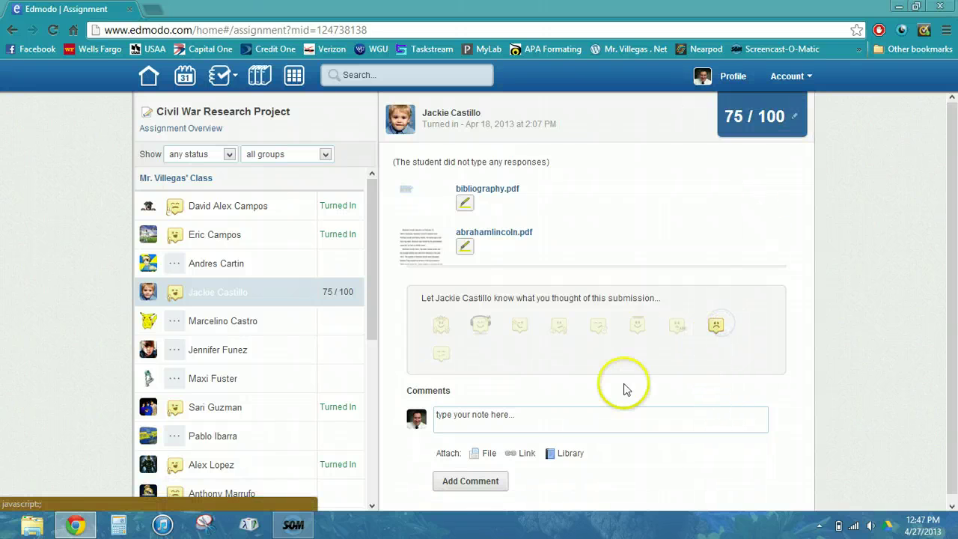
Post the comment "Please resubmit your Bibliography page." on the student's submission
left_click(448, 410)
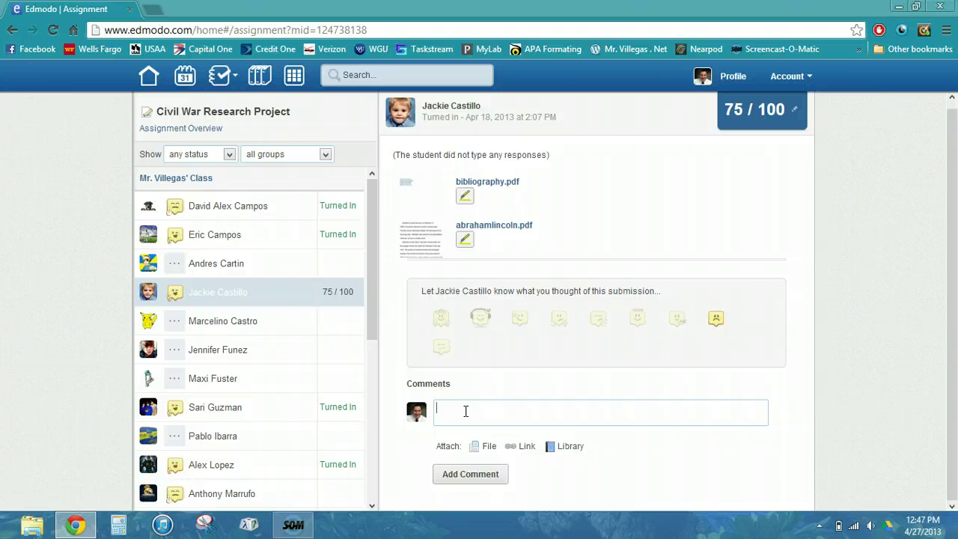
type("Please resubmit your bib")
key("BackSpace")
key("BackSpace")
key("BackSpace")
key("BackSpace")
type("Bibl")
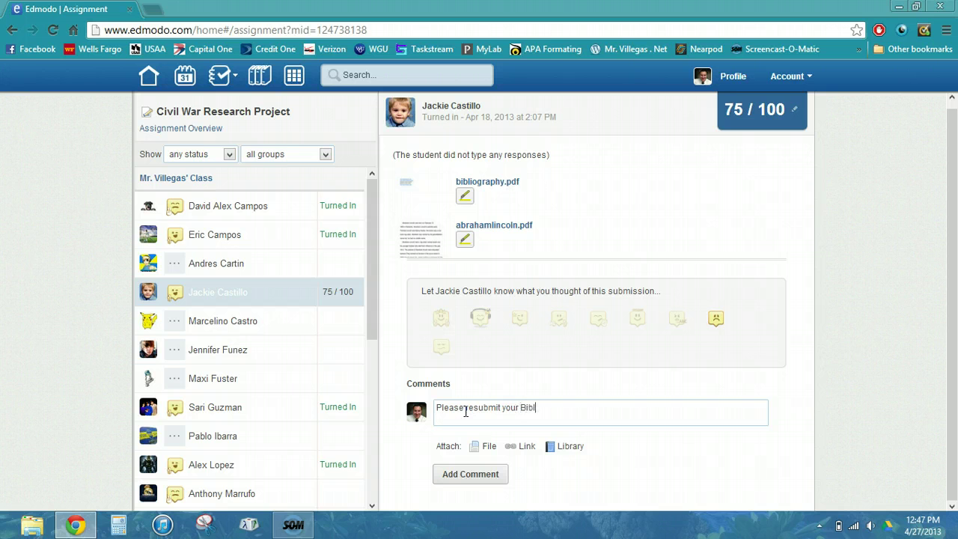
type("iography page.")
left_click(472, 475)
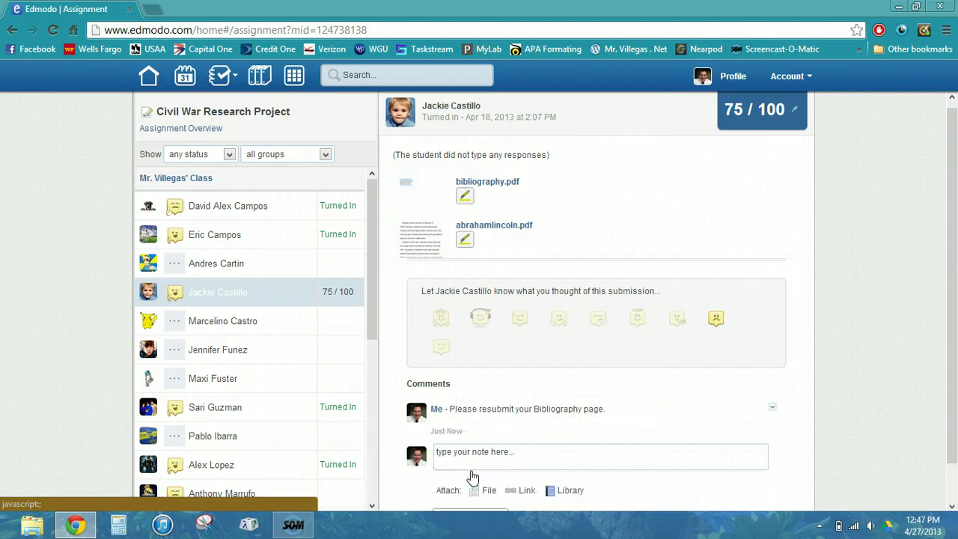